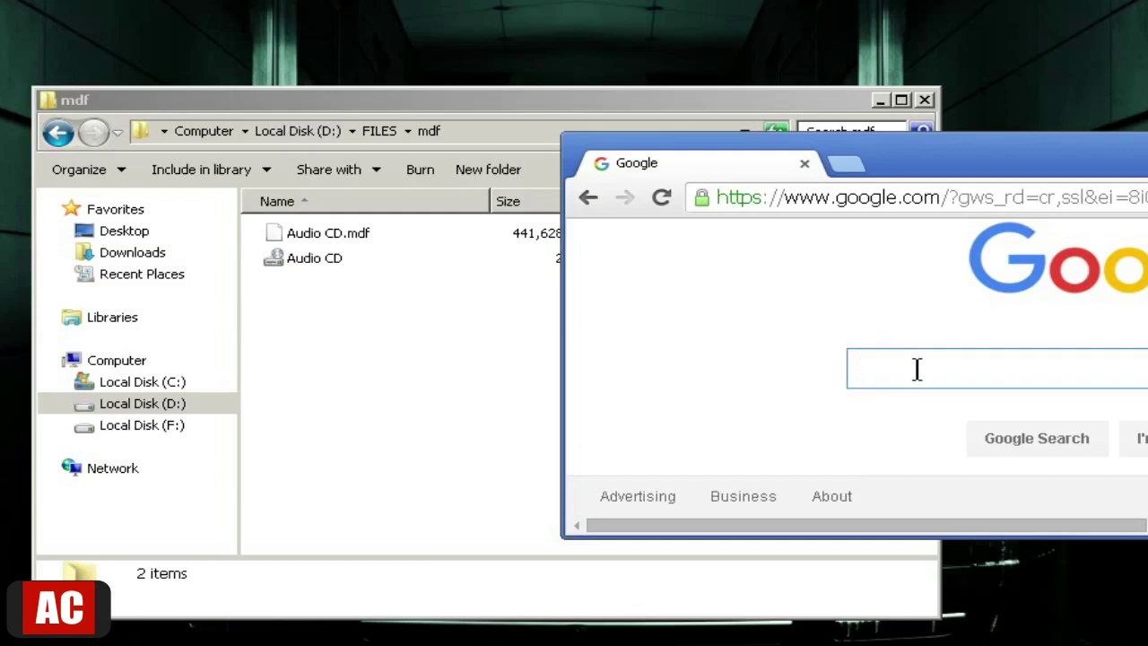
Search Google for "time gmt"
{"action": "type", "text": "time gmt"}
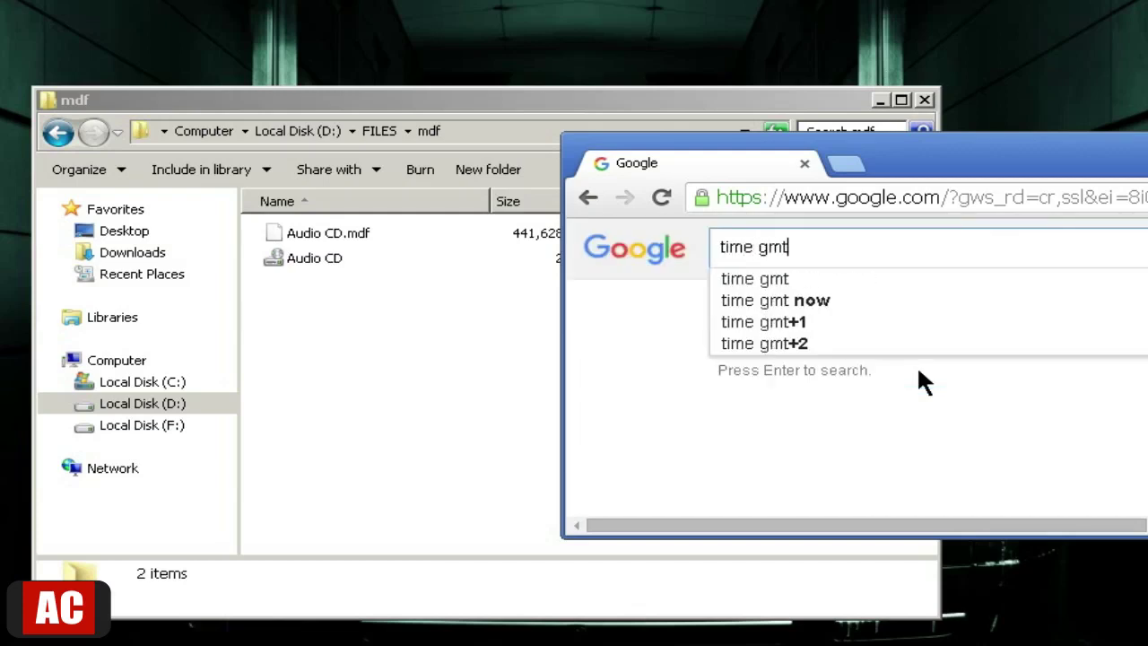
{"action": "key", "text": "Return"}
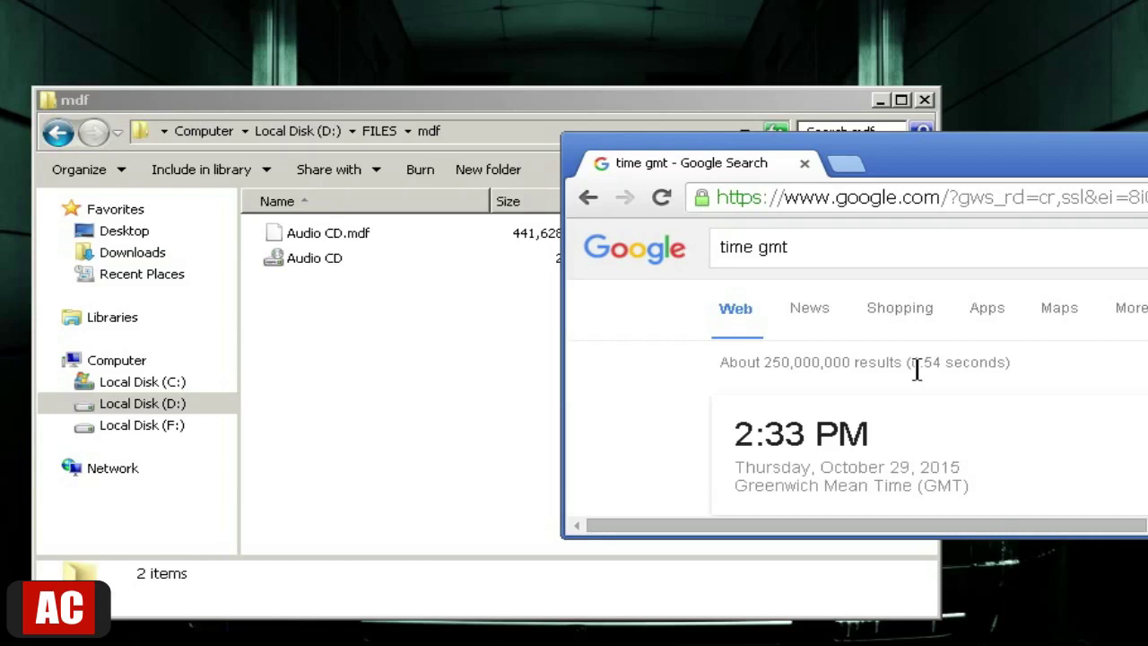
Switch to HJSplit and choose Audio CD.mdf from the mdf folder as the file to split
{"action": "left_click", "coordinate": [419, 358]}
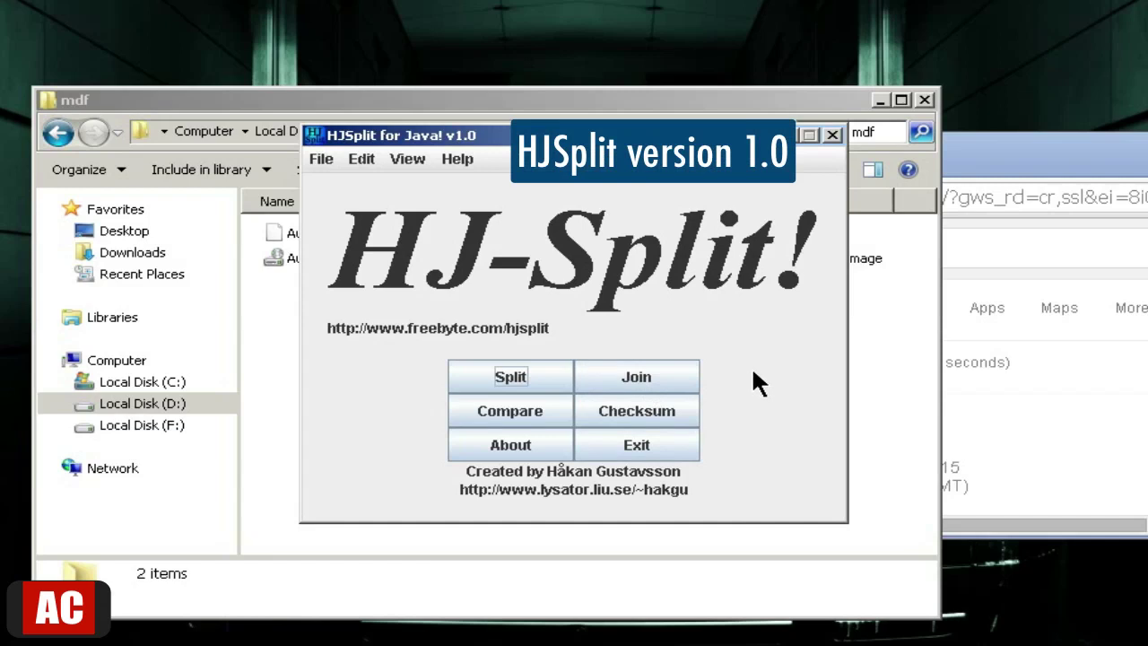
{"action": "left_click", "coordinate": [523, 378]}
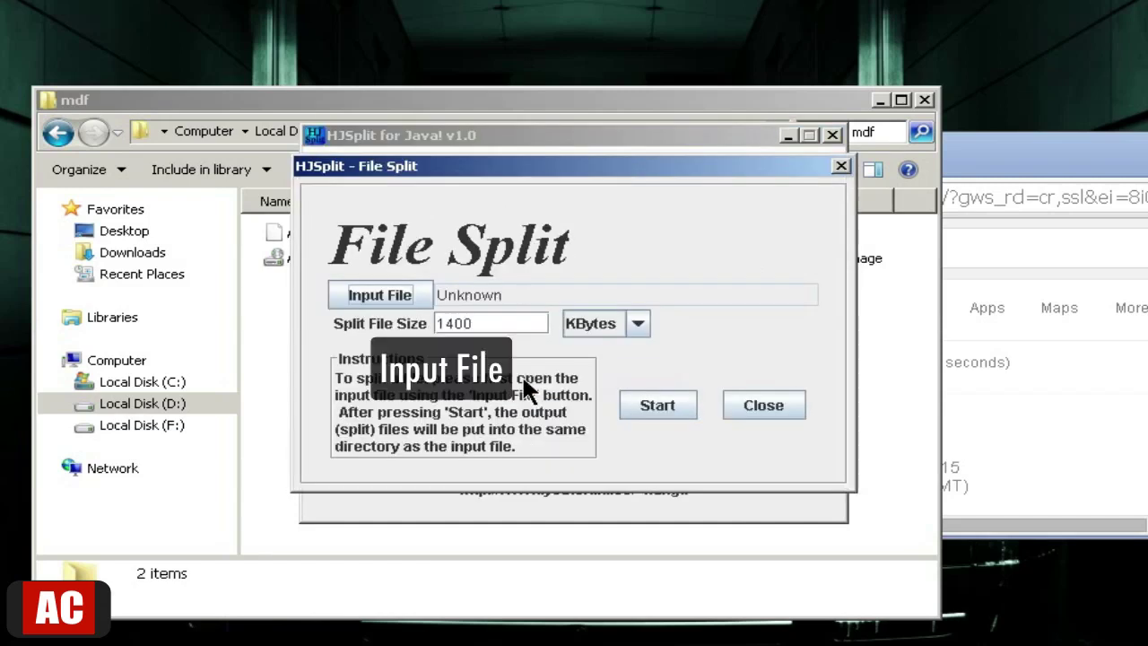
{"action": "left_click", "coordinate": [386, 296]}
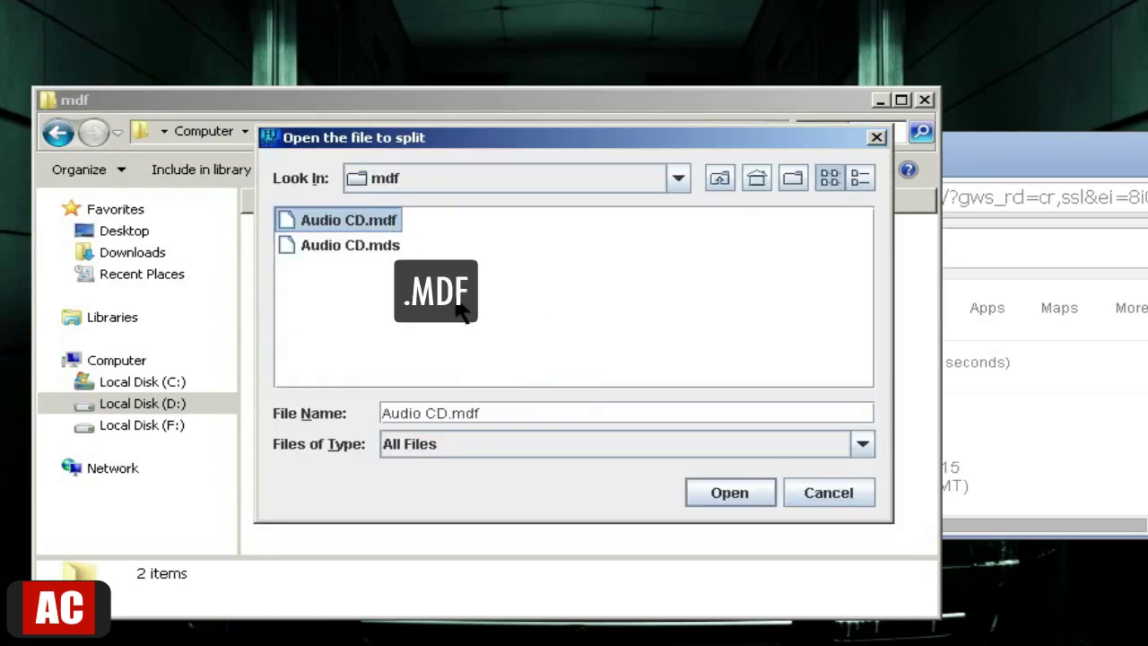
{"action": "left_click", "coordinate": [737, 502]}
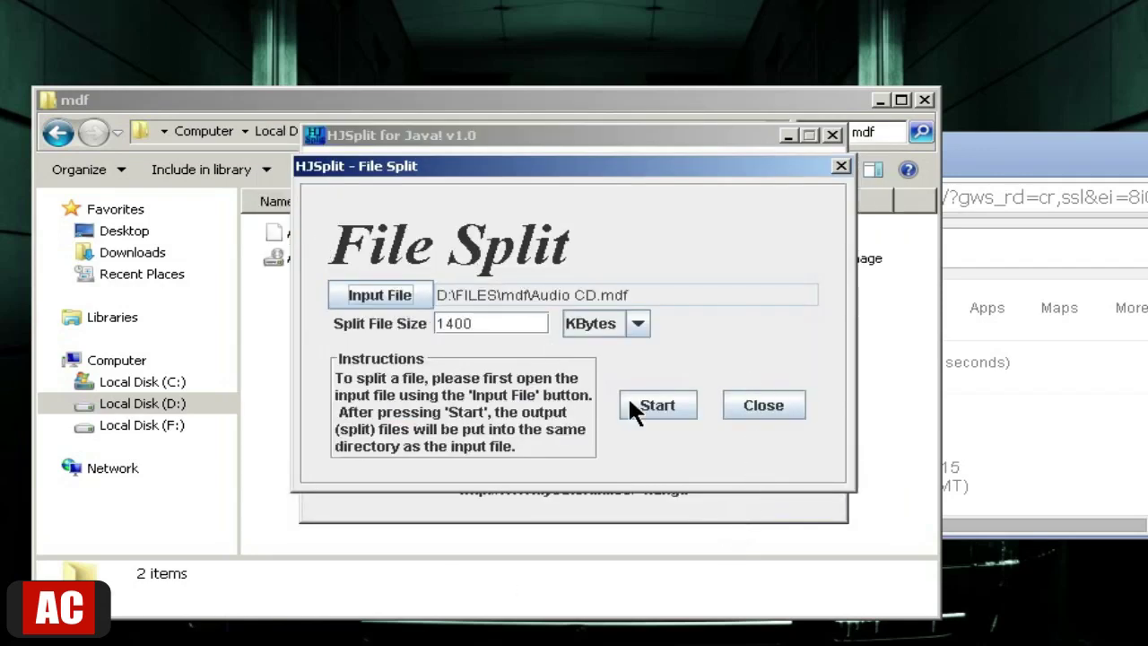
Split Audio CD.mdf into parts of 100 MBytes and close the File Split windows
{"action": "left_click", "coordinate": [639, 325]}
{"action": "left_click", "coordinate": [632, 370]}
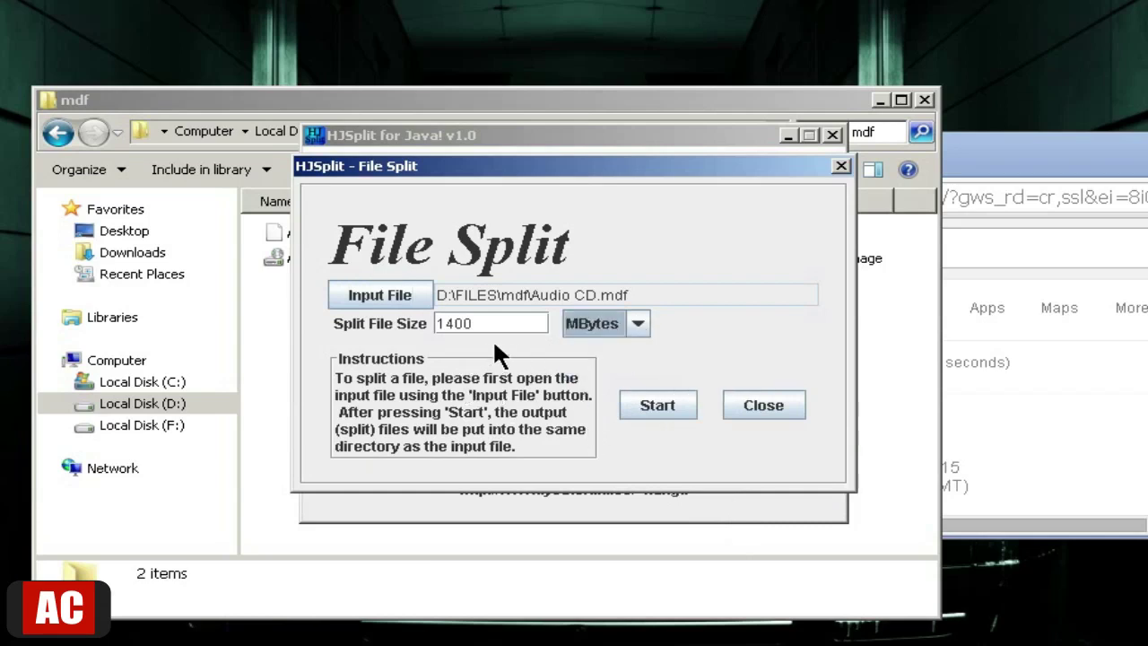
{"action": "left_click_drag", "start_coordinate": [489, 323], "coordinate": [400, 321]}
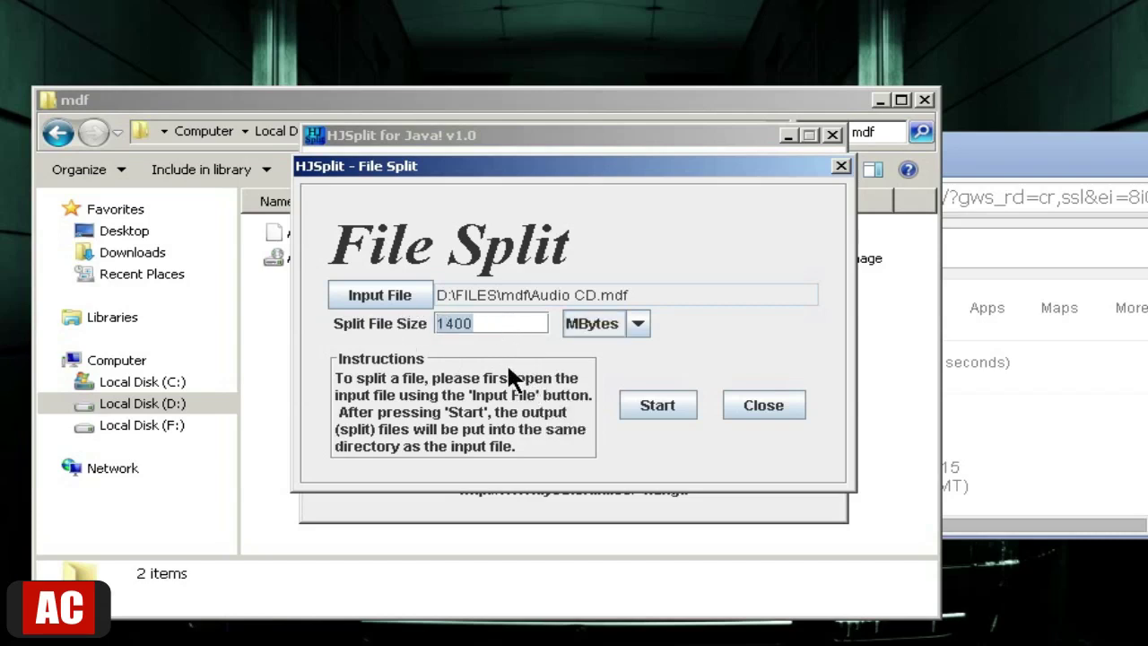
{"action": "type", "text": "100"}
{"action": "left_click", "coordinate": [672, 413]}
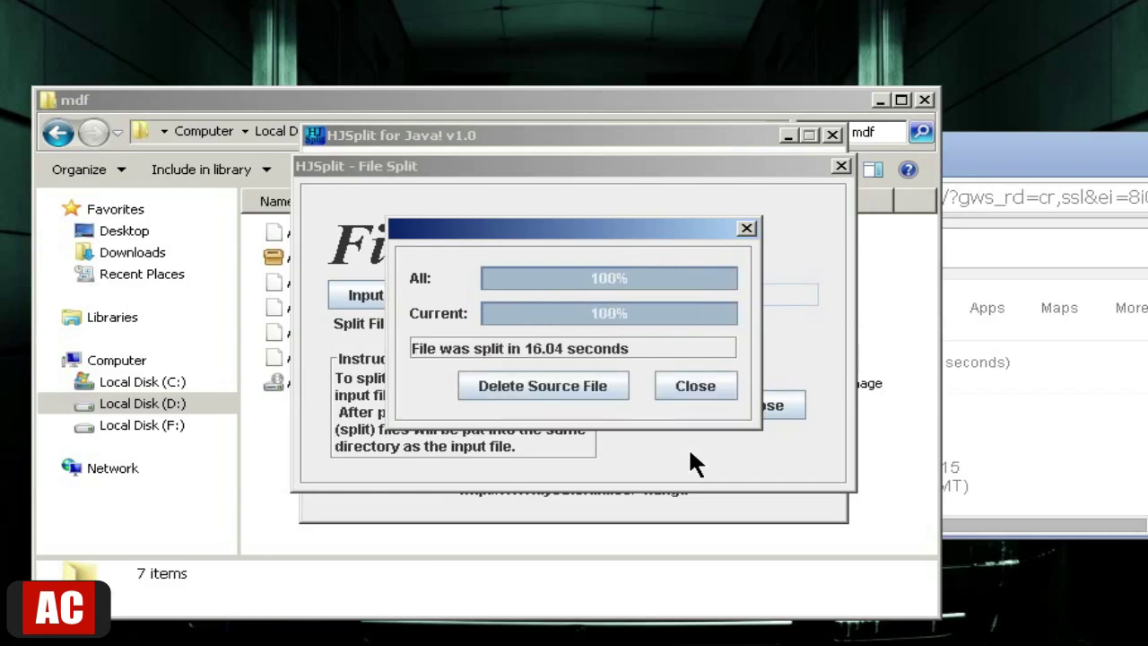
{"action": "key", "text": "Return"}
{"action": "left_click", "coordinate": [788, 406]}
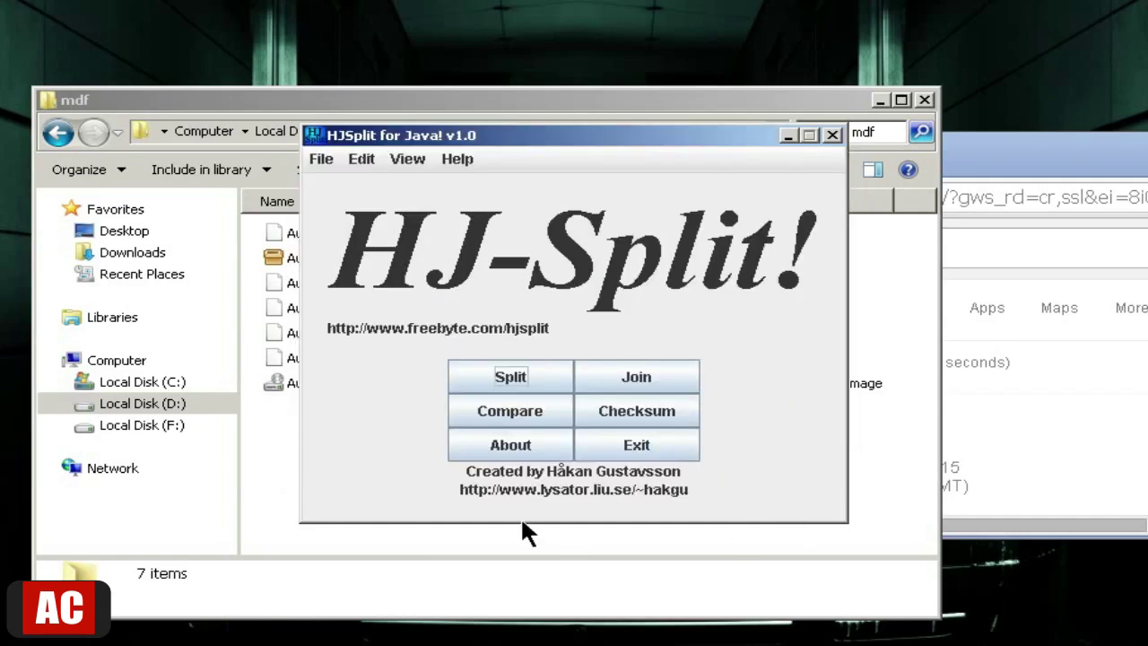
Switch to the mdf folder and delete the original unsplit Audio CD.mdf, moving it to the Recycle Bin
{"action": "left_click", "coordinate": [464, 98]}
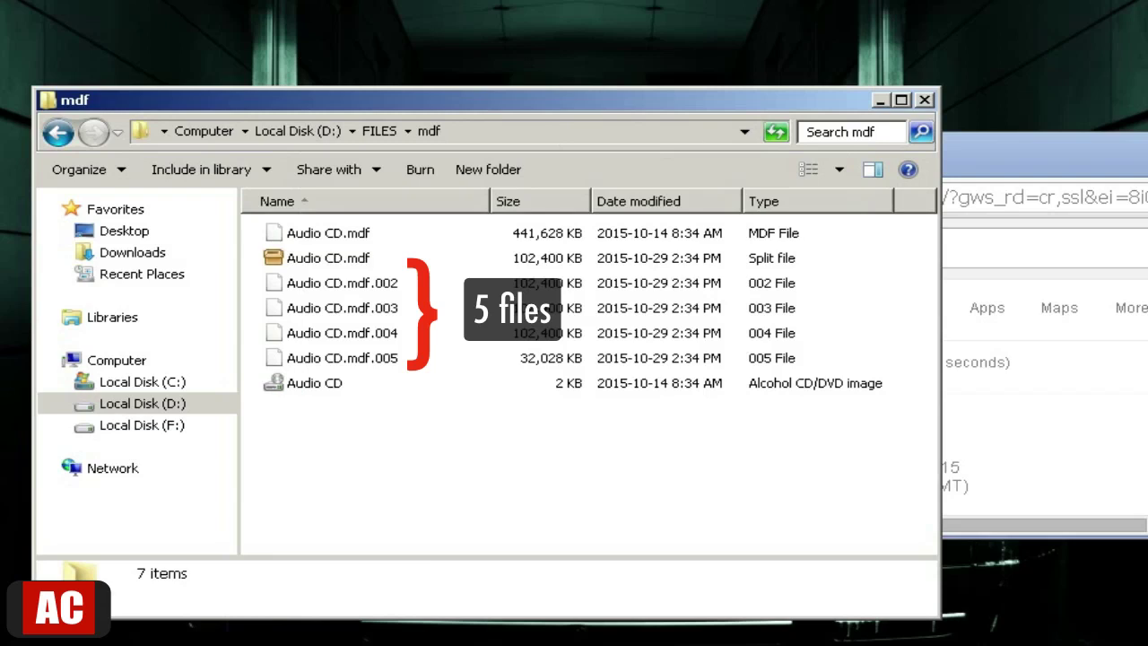
{"action": "left_click", "coordinate": [356, 237]}
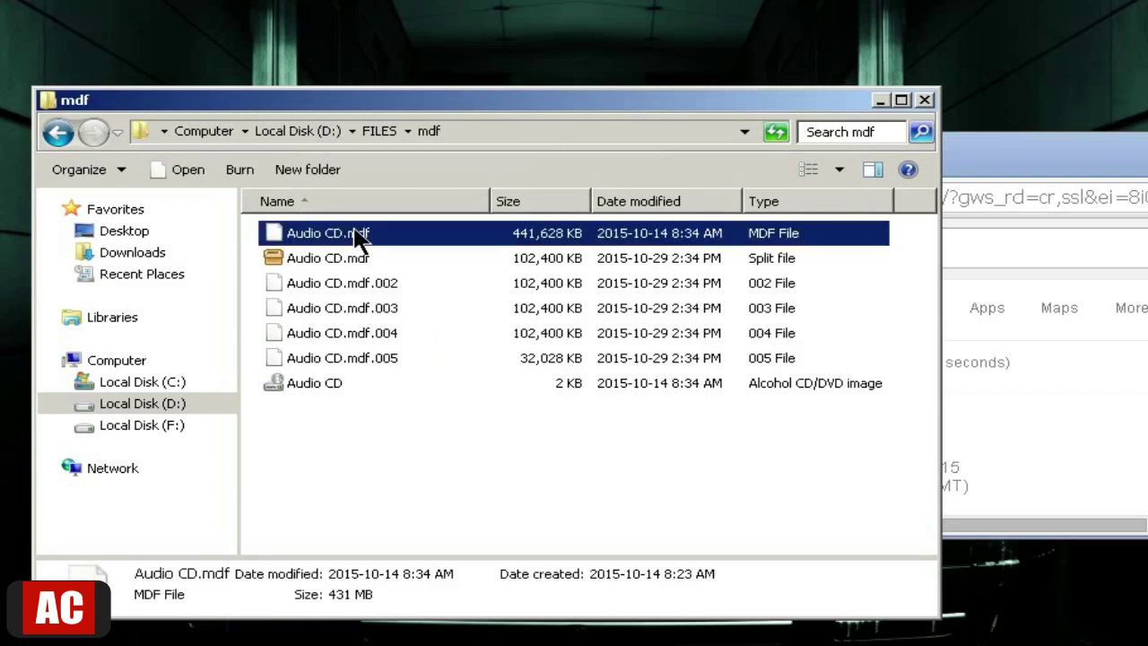
{"action": "left_click", "coordinate": [128, 169]}
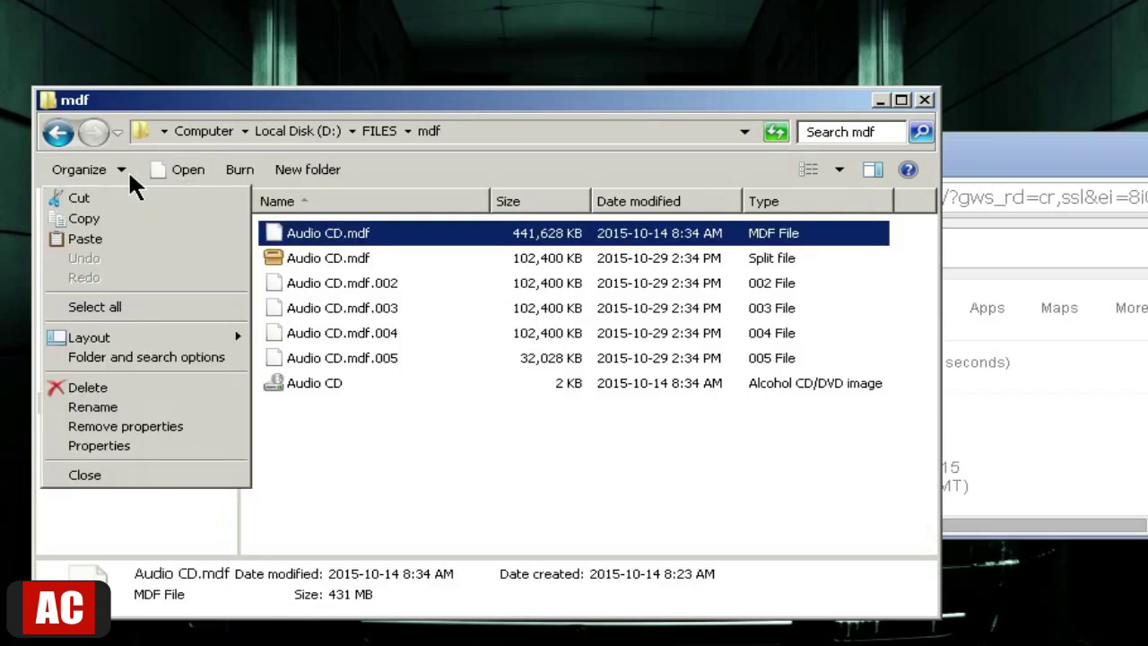
{"action": "left_click", "coordinate": [132, 393]}
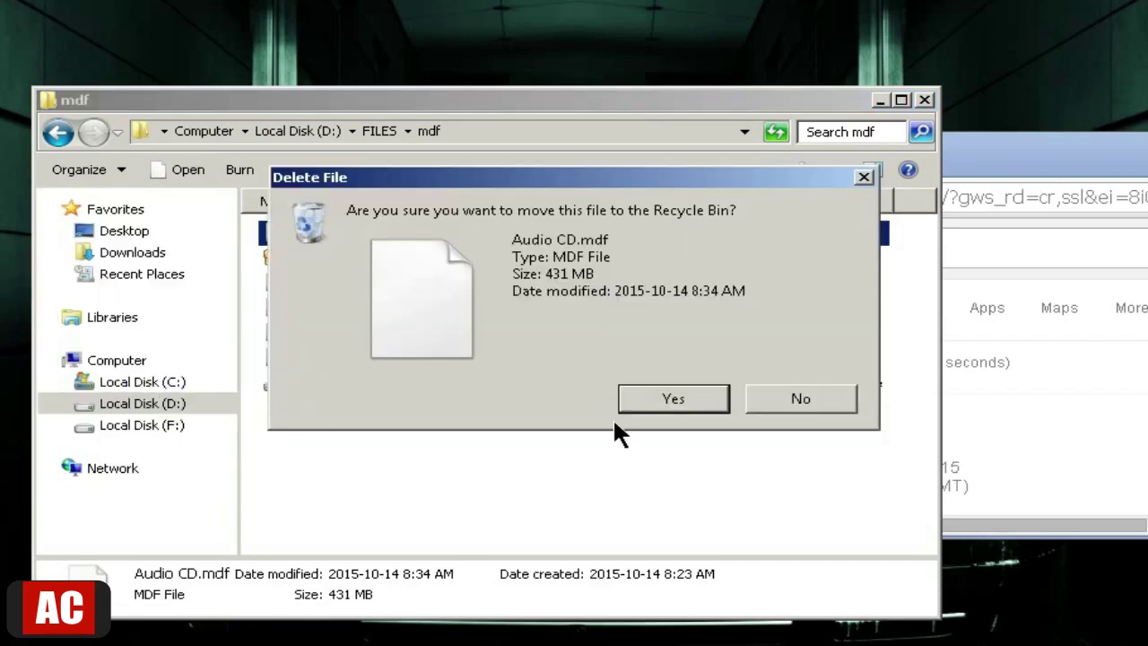
{"action": "left_click", "coordinate": [658, 403]}
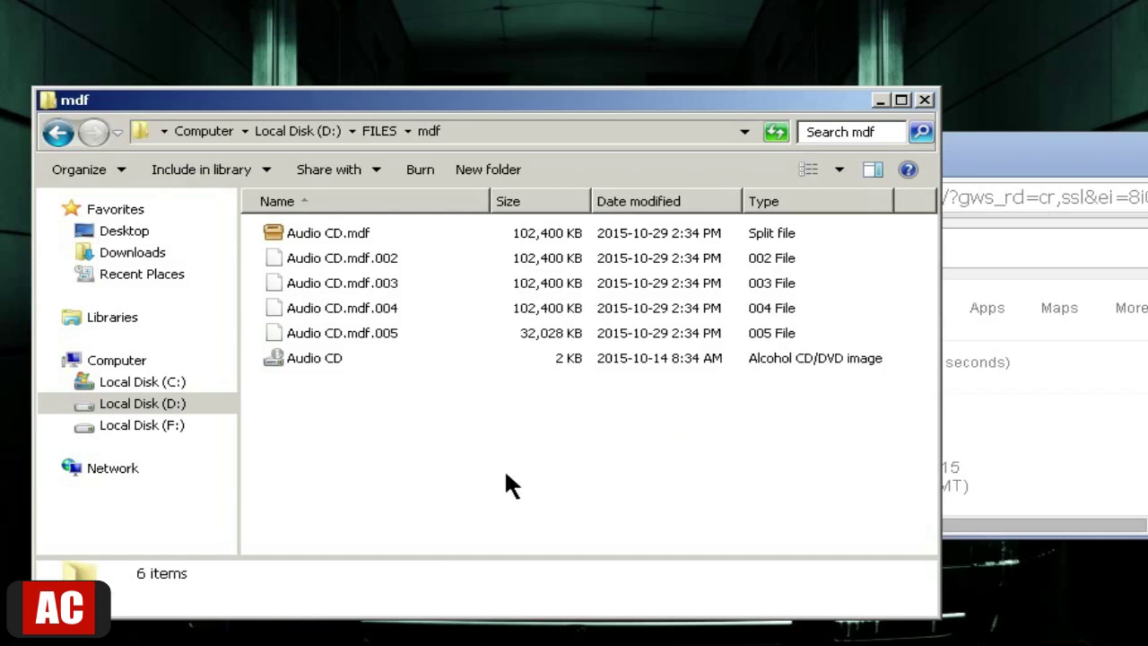
Return to HJSplit and choose Audio CD.mdf.001 as the input file for a file join
{"action": "left_click_drag", "start_coordinate": [660, 99], "coordinate": [659, 86]}
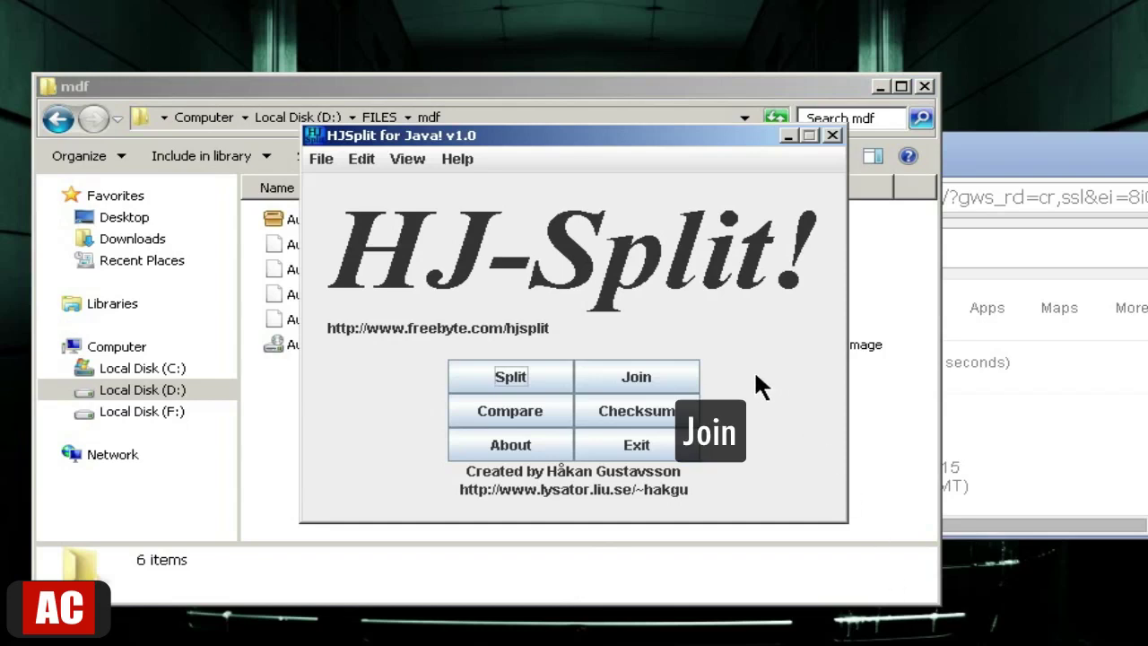
{"action": "left_click", "coordinate": [664, 381]}
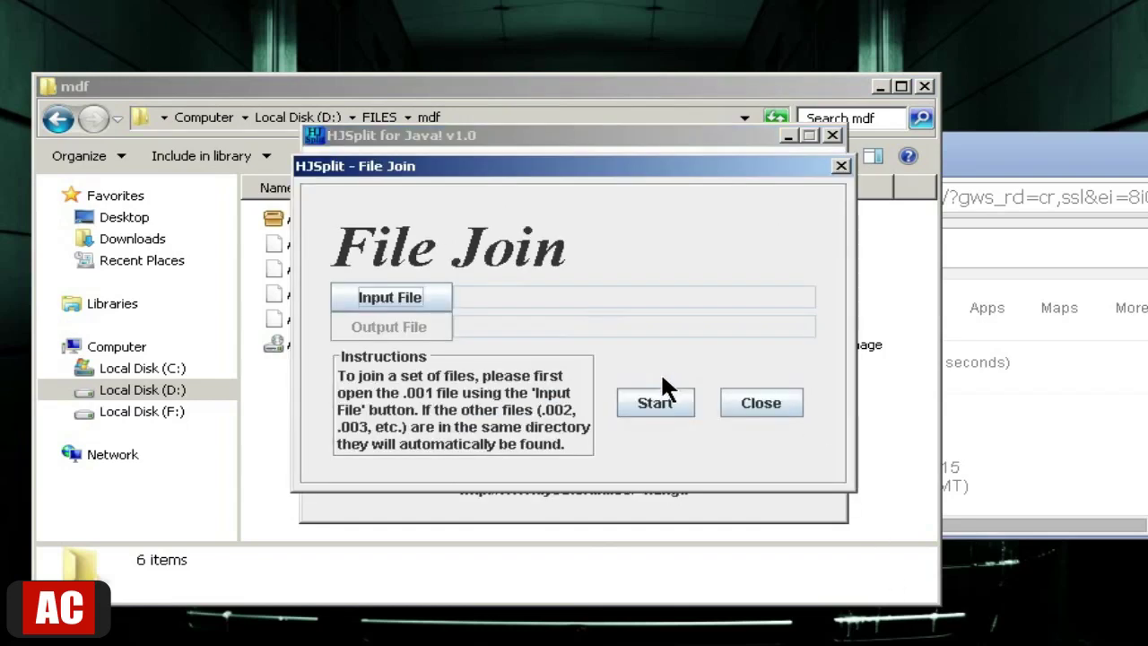
{"action": "left_click", "coordinate": [431, 297]}
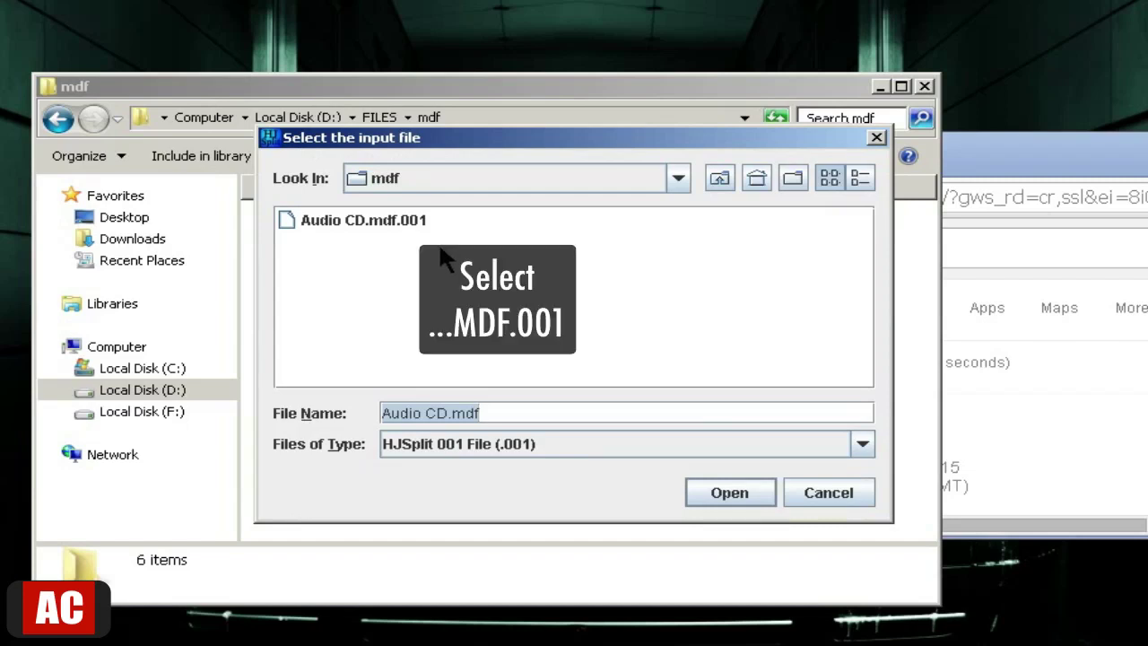
{"action": "left_click", "coordinate": [416, 87]}
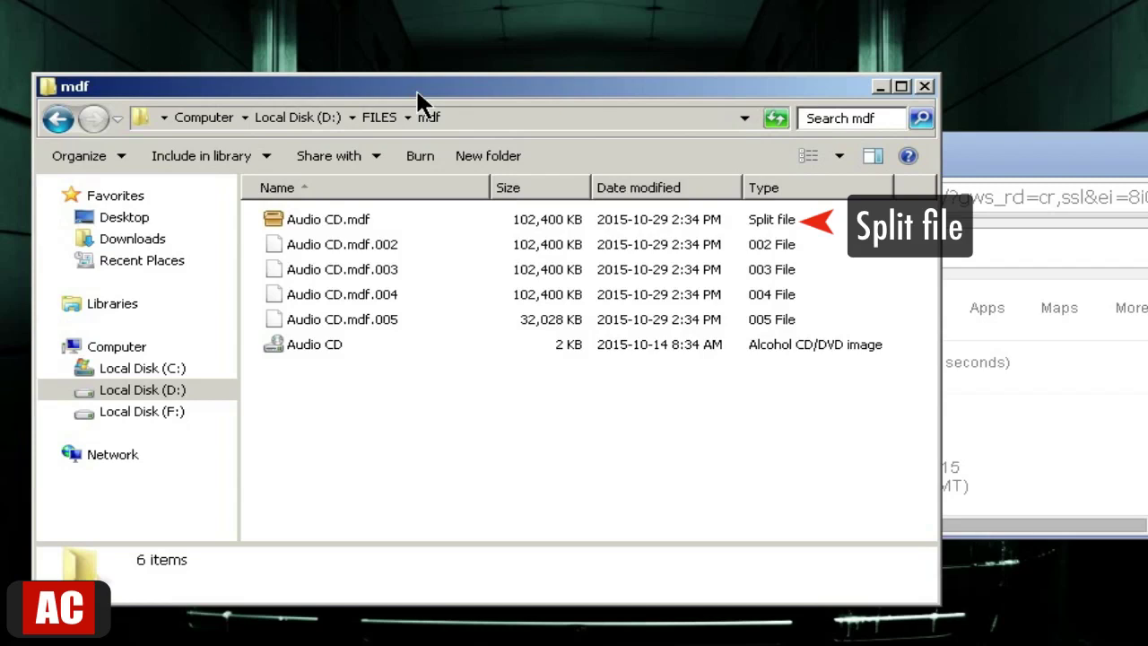
{"action": "key", "text": "alt+Tab"}
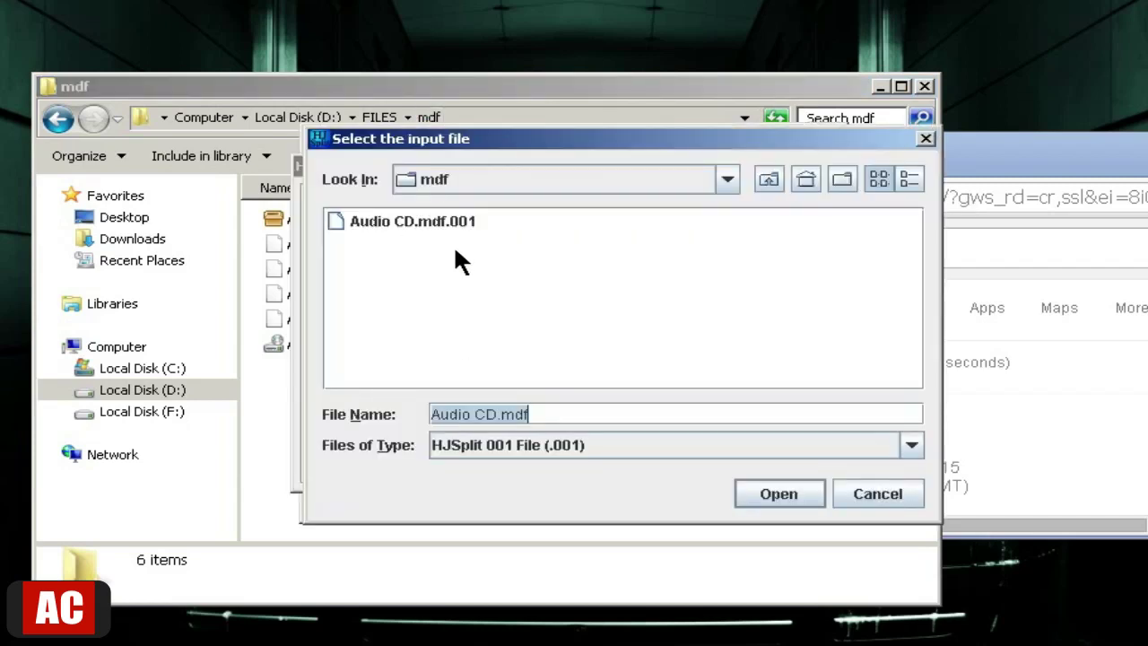
{"action": "left_click", "coordinate": [437, 224]}
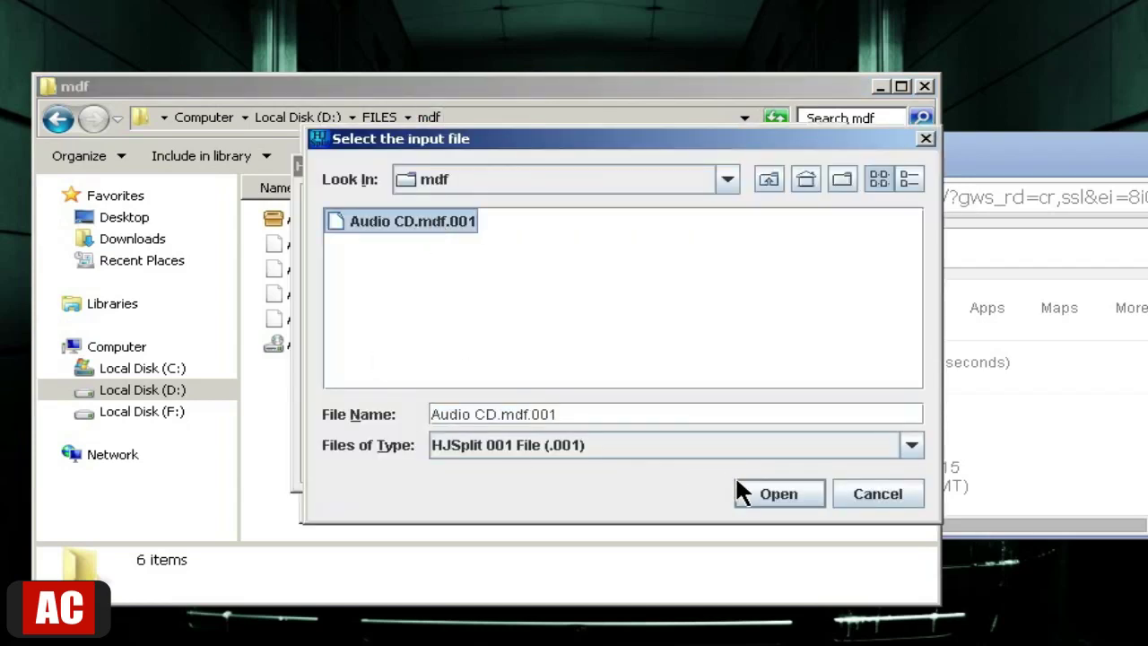
{"action": "left_click", "coordinate": [776, 494]}
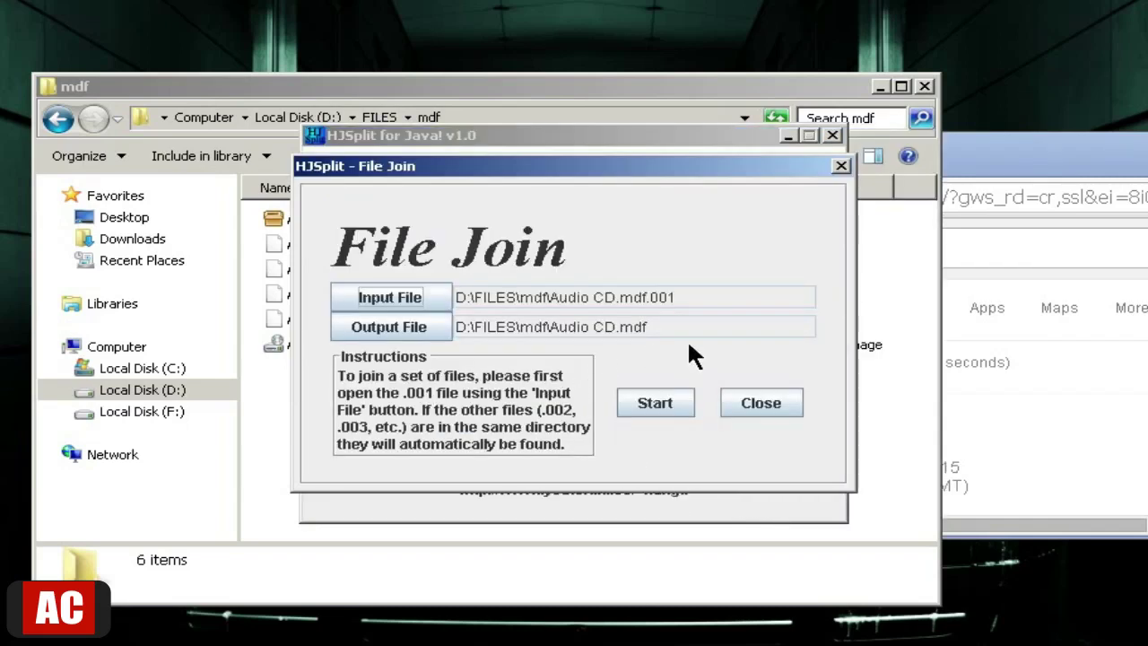
Join the parts into D:\FILES\mdf\Audio CD.mdf and delete the split source files
{"action": "left_click", "coordinate": [674, 402]}
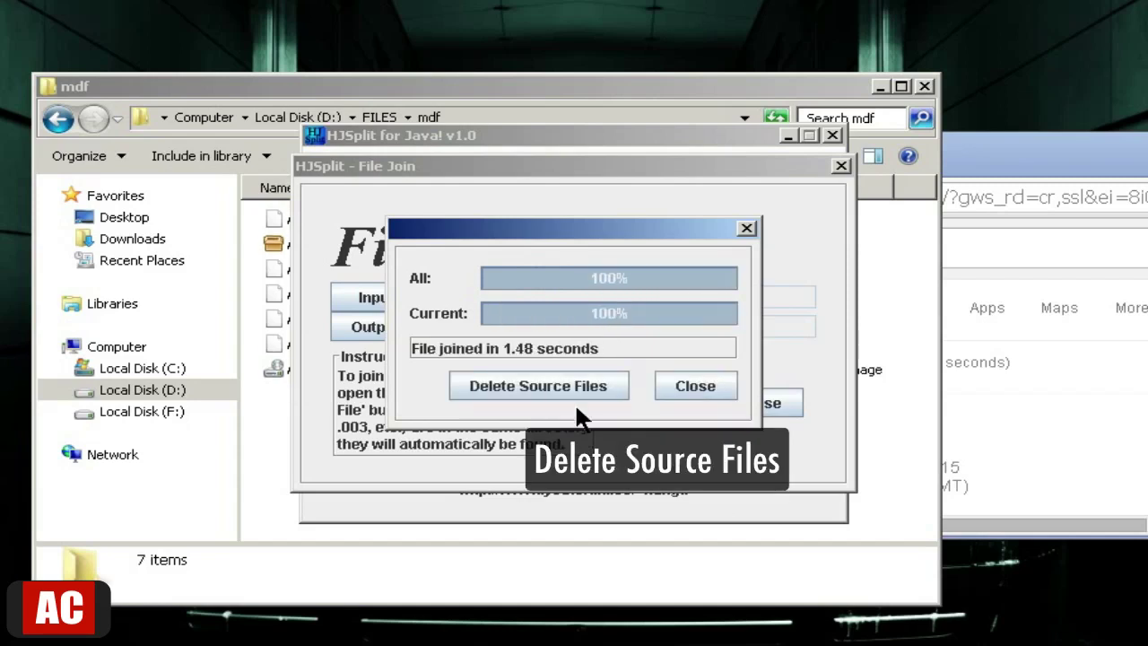
{"action": "left_click", "coordinate": [598, 404]}
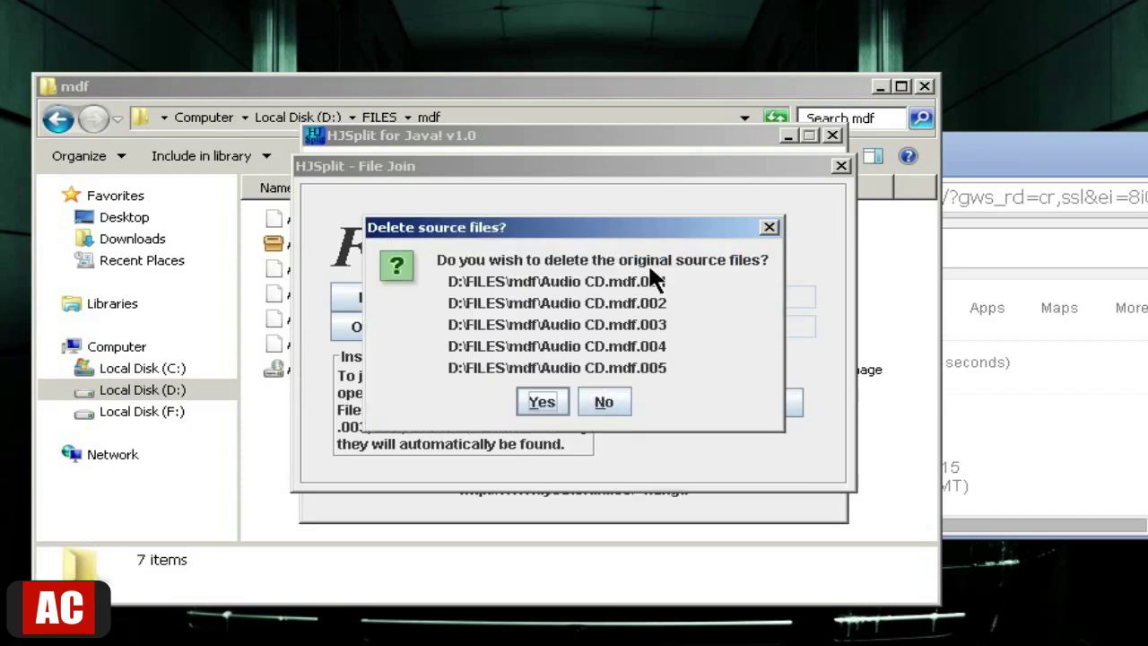
{"action": "left_click", "coordinate": [541, 400]}
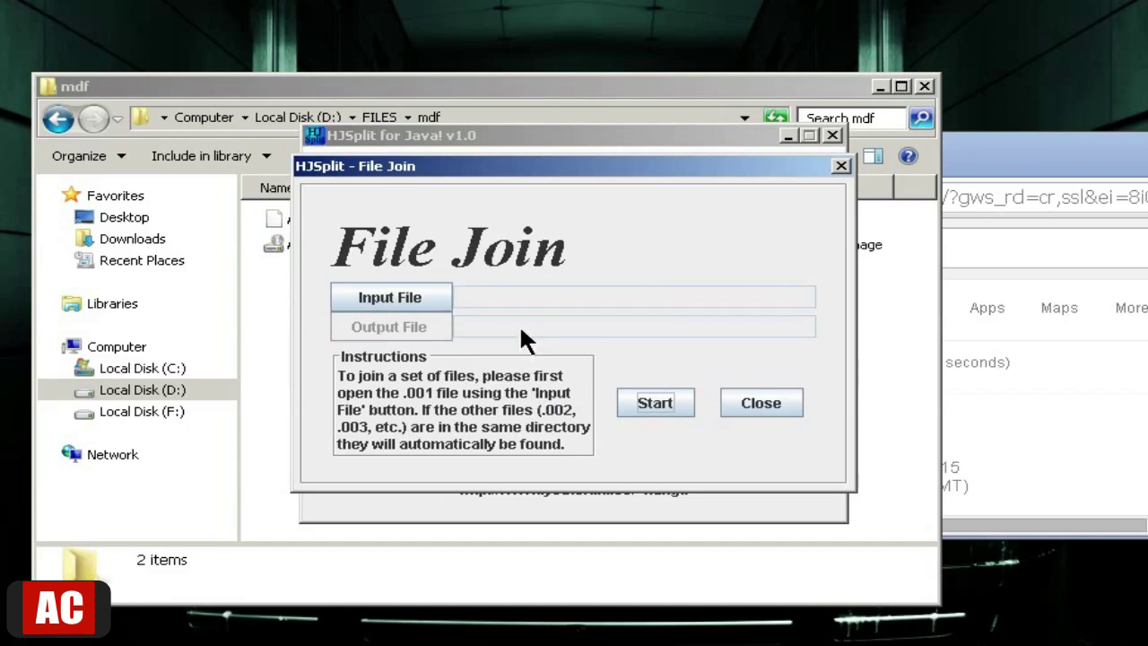
Switch to Alcohol 120% and check its version information
{"action": "left_click", "coordinate": [507, 89]}
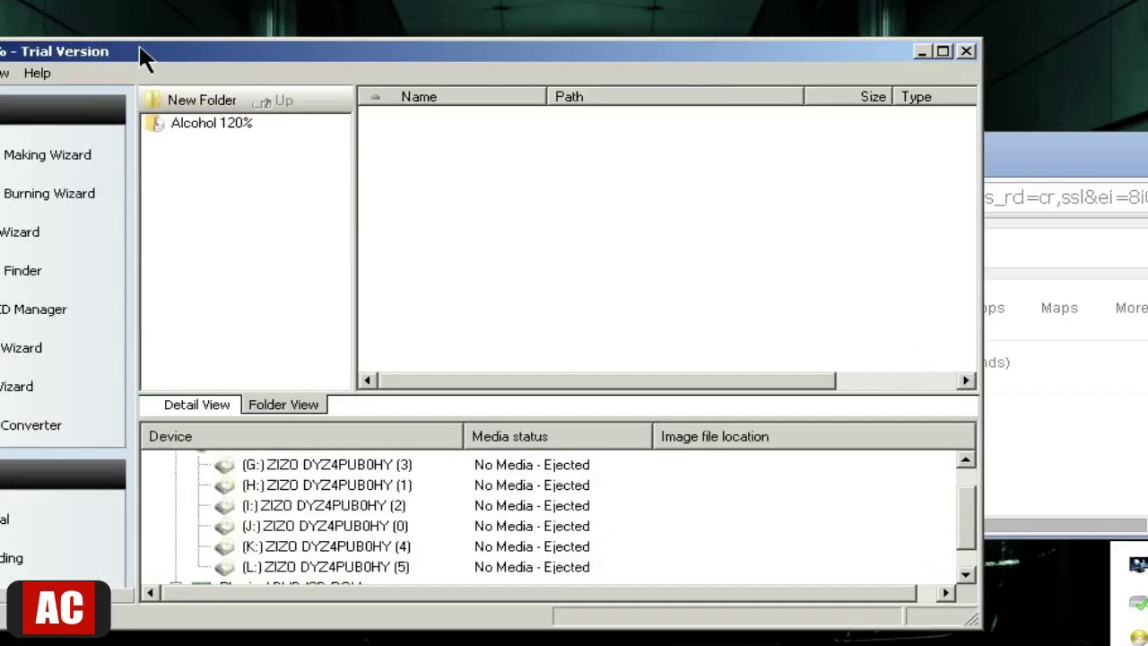
{"action": "left_click", "coordinate": [36, 73]}
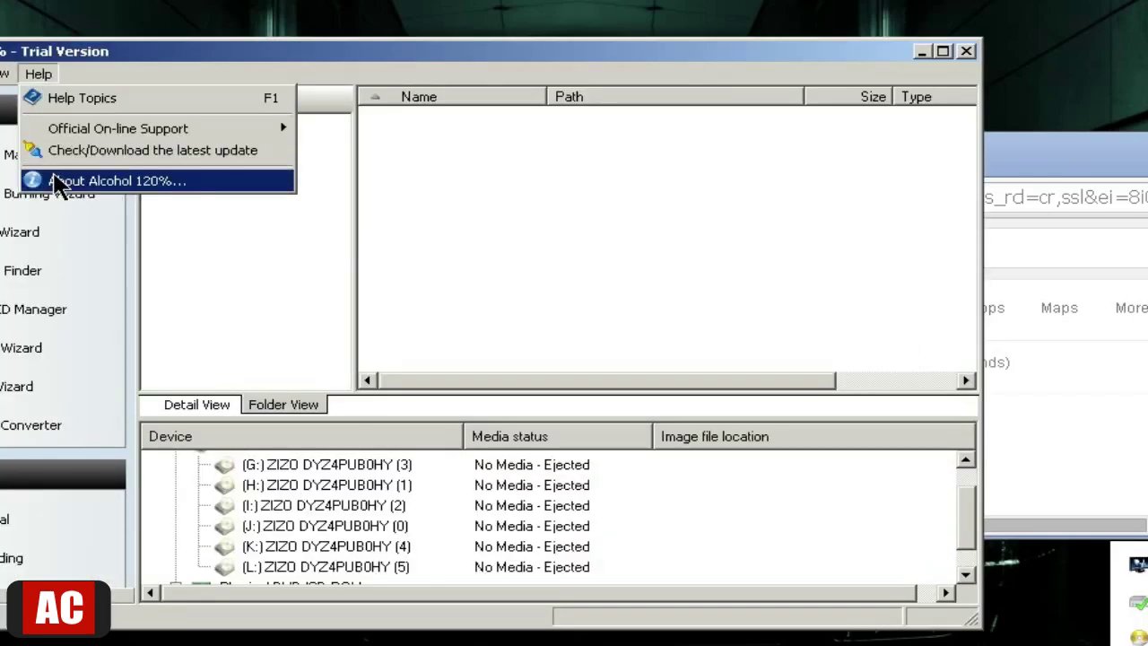
{"action": "left_click", "coordinate": [36, 177]}
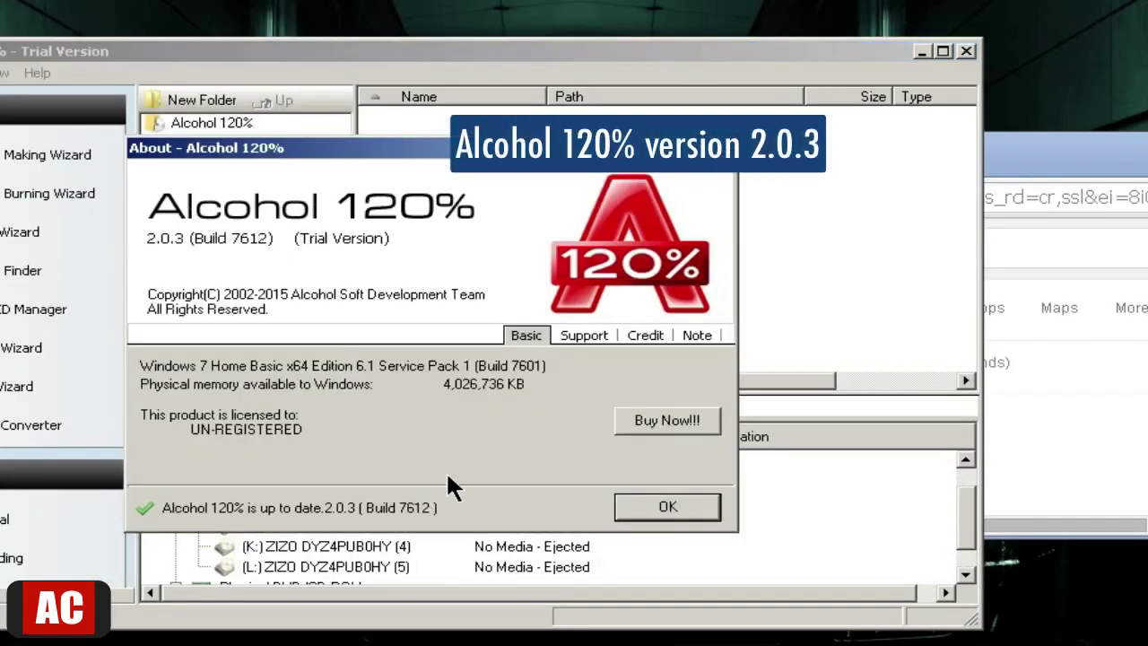
{"action": "left_click", "coordinate": [679, 502]}
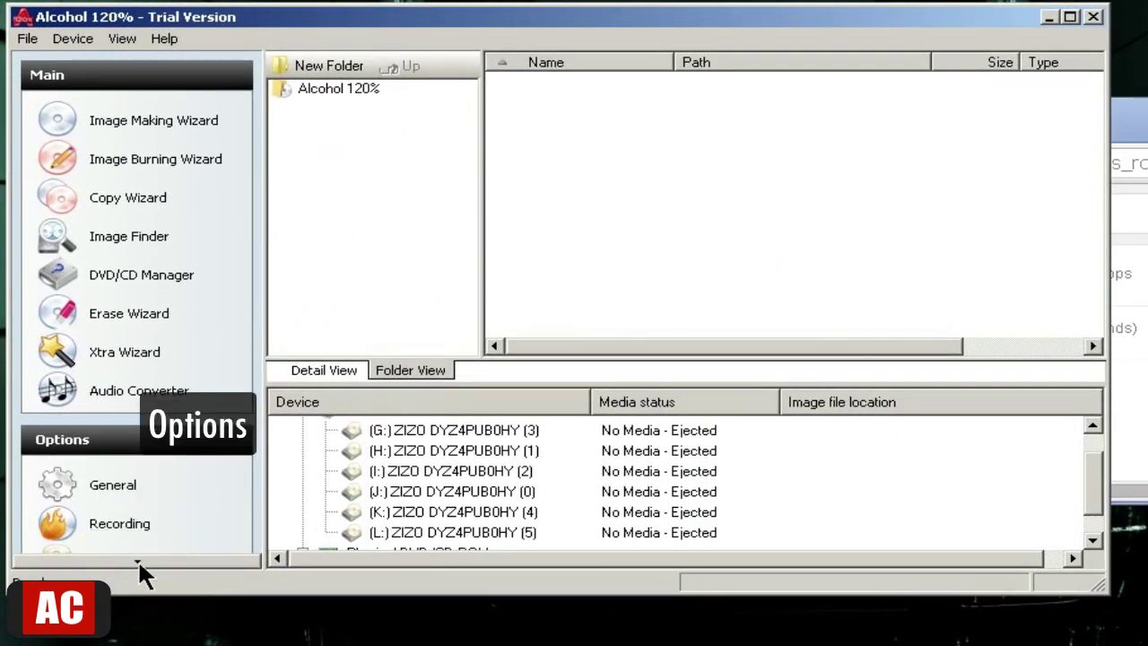
Review the virtual drive options, including the number of drives and the image mounting settings, and accept them
{"action": "left_click", "coordinate": [137, 562]}
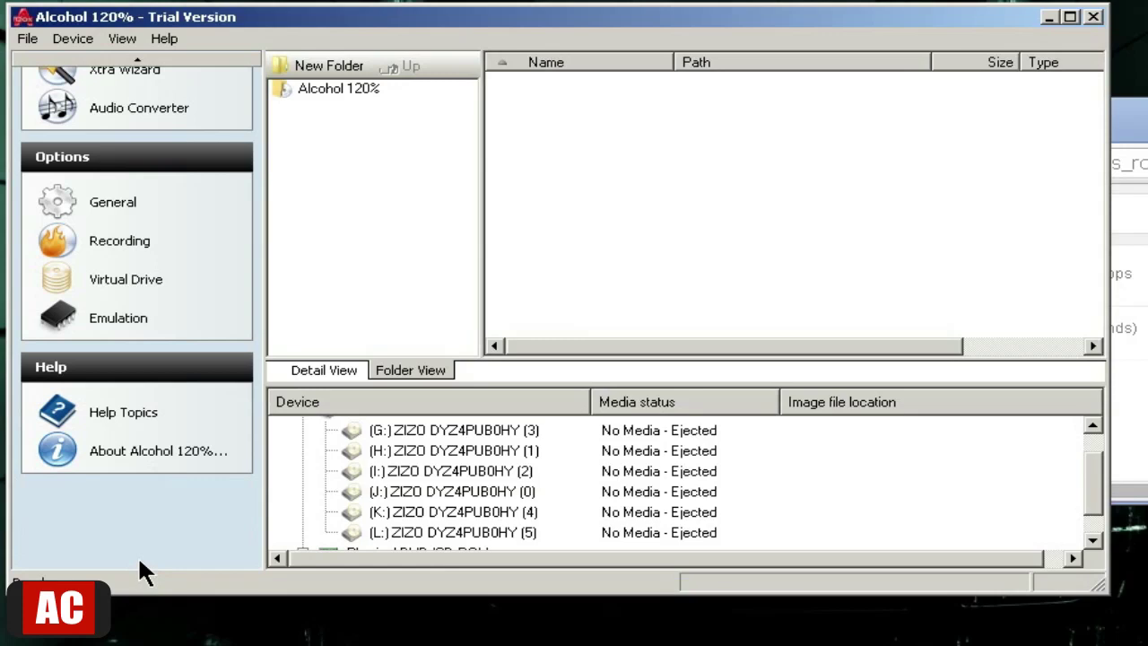
{"action": "left_click", "coordinate": [146, 292]}
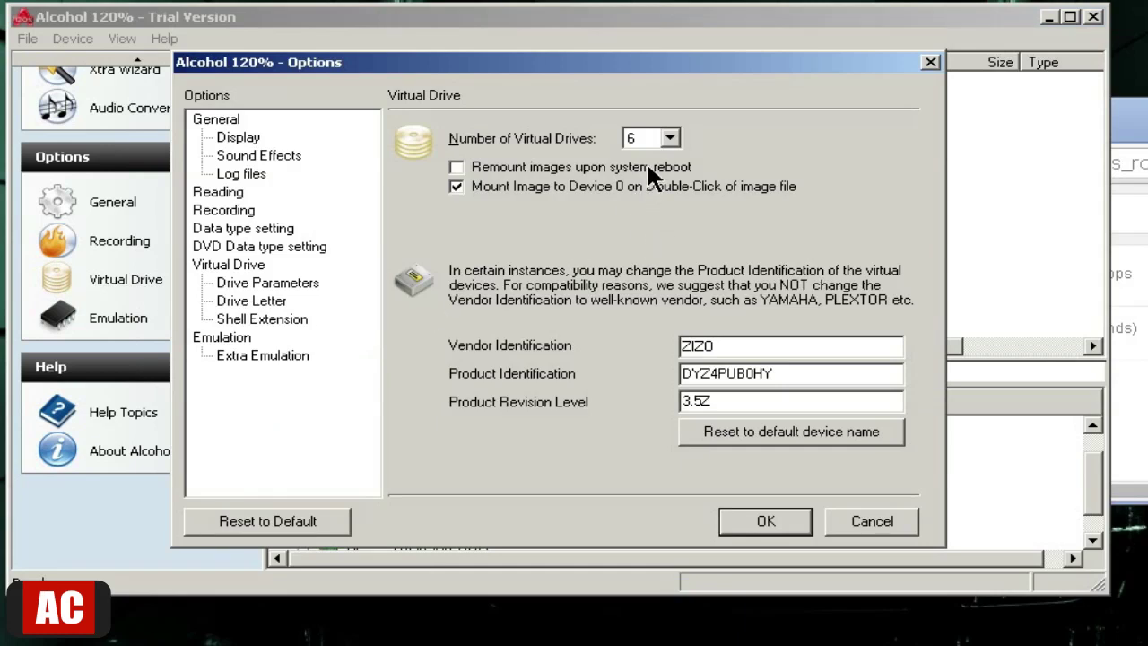
{"action": "left_click", "coordinate": [778, 526]}
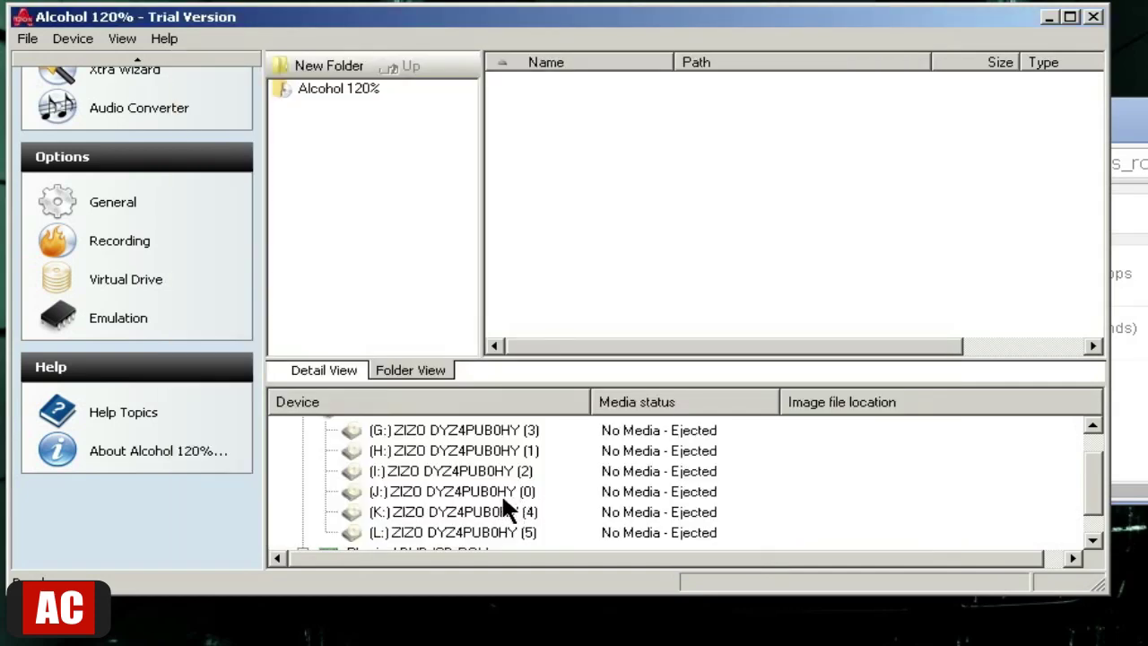
Start mounting an image on virtual drive J: and move the Size column ahead of Date modified in the file list
{"action": "left_click", "coordinate": [499, 495]}
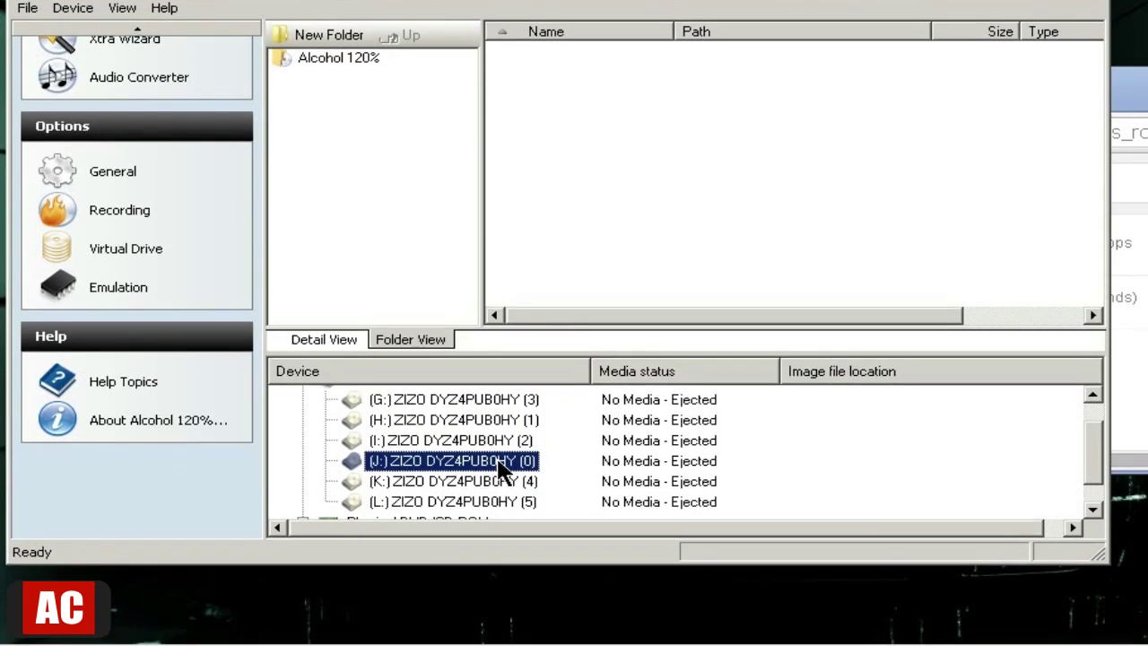
{"action": "right_click", "coordinate": [499, 460]}
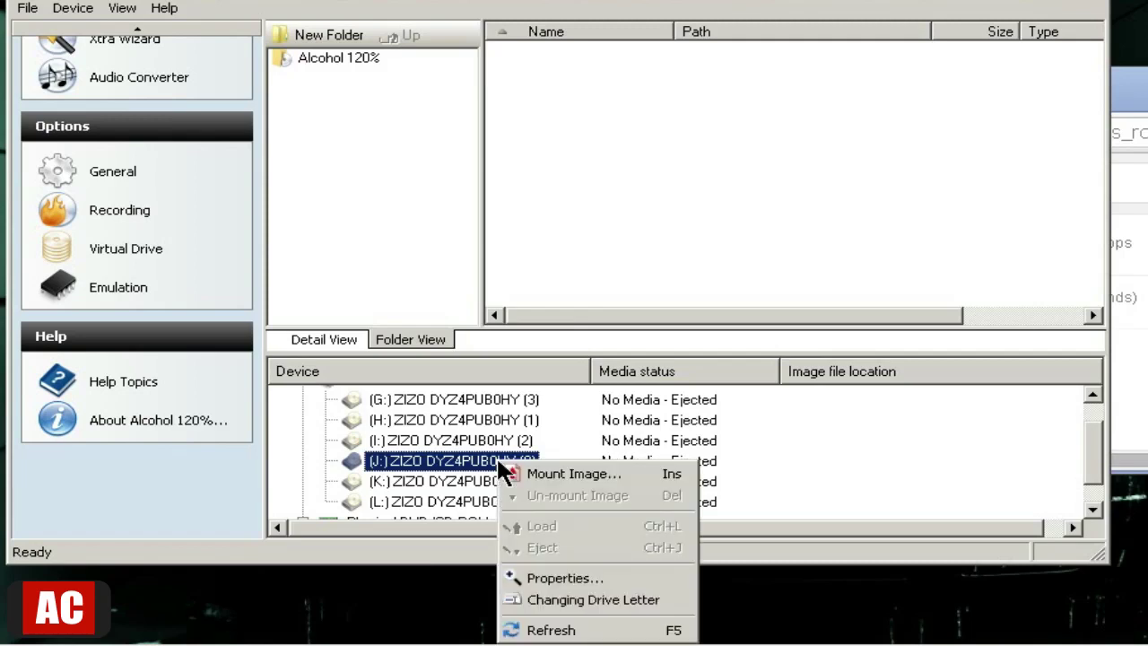
{"action": "left_click", "coordinate": [572, 476]}
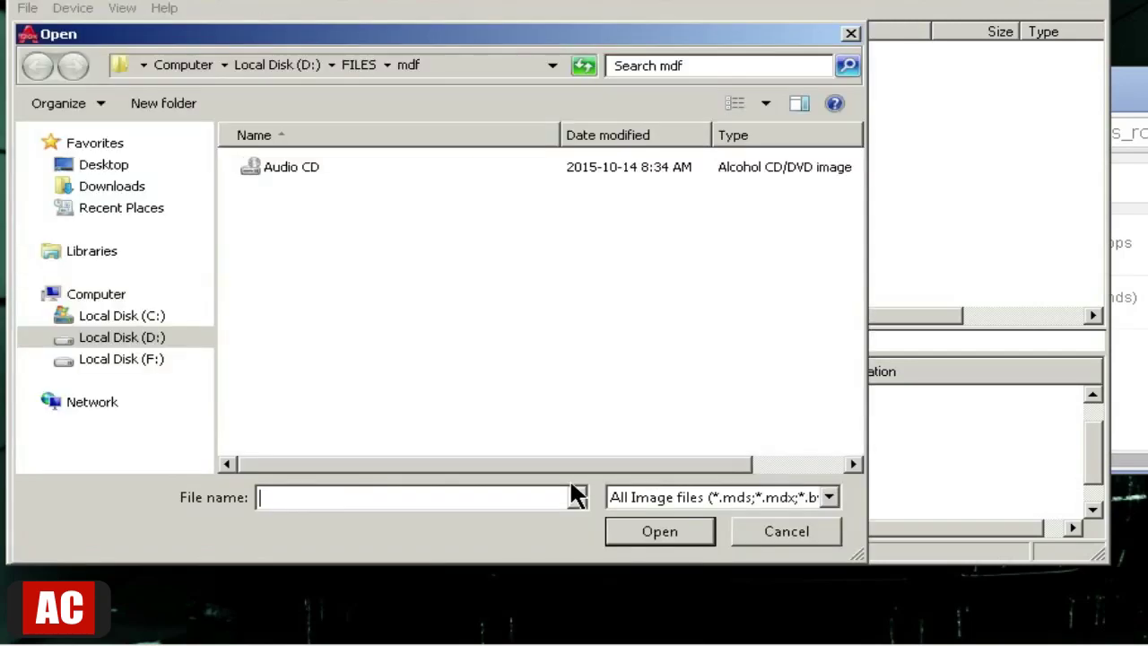
{"action": "left_click_drag", "start_coordinate": [670, 464], "coordinate": [772, 464]}
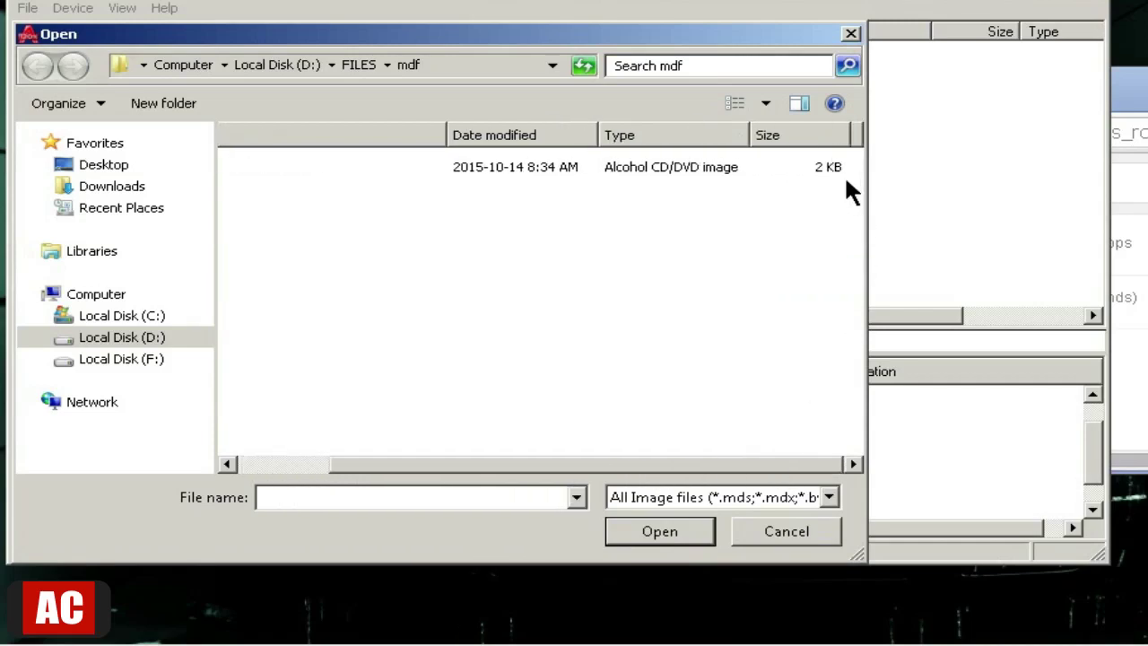
{"action": "left_click_drag", "start_coordinate": [625, 141], "coordinate": [526, 143]}
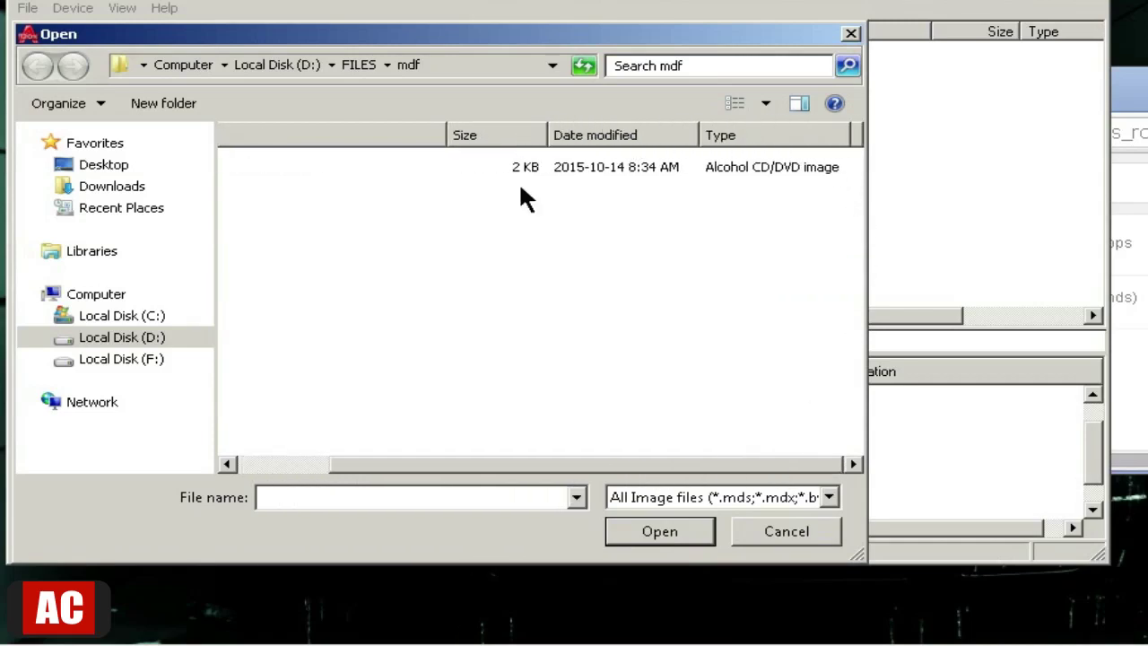
{"action": "left_click_drag", "start_coordinate": [441, 466], "coordinate": [305, 472]}
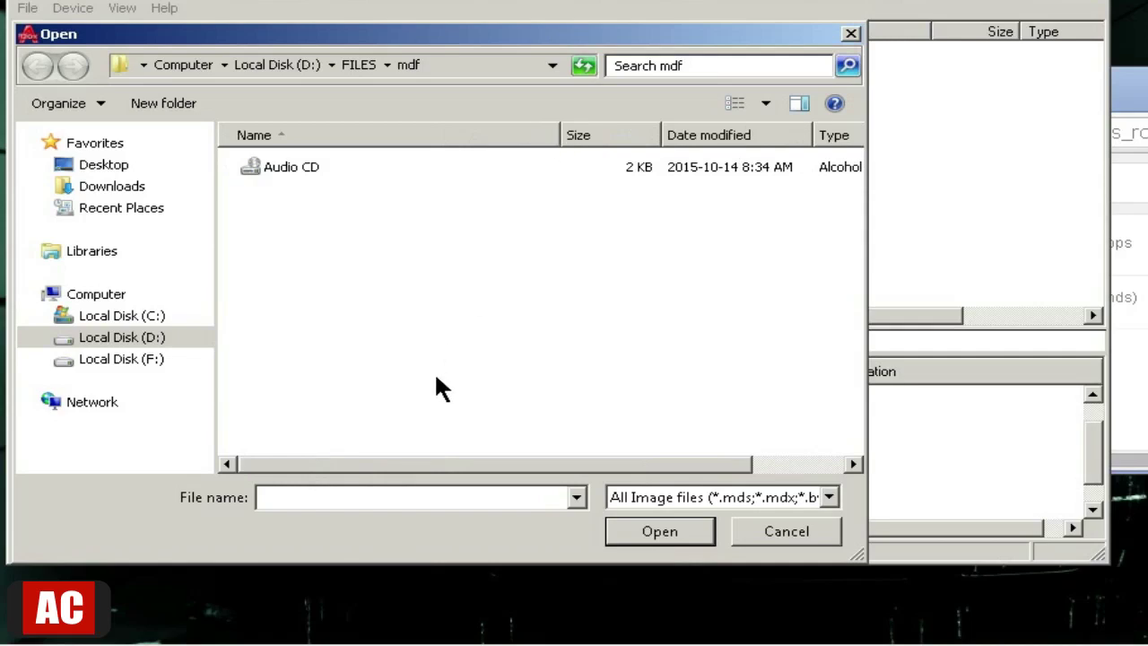
Set the file filter to All files (*.*) and mount Audio CD.mdf from D:\FILES\mdf on drive J:
{"action": "left_click", "coordinate": [826, 495]}
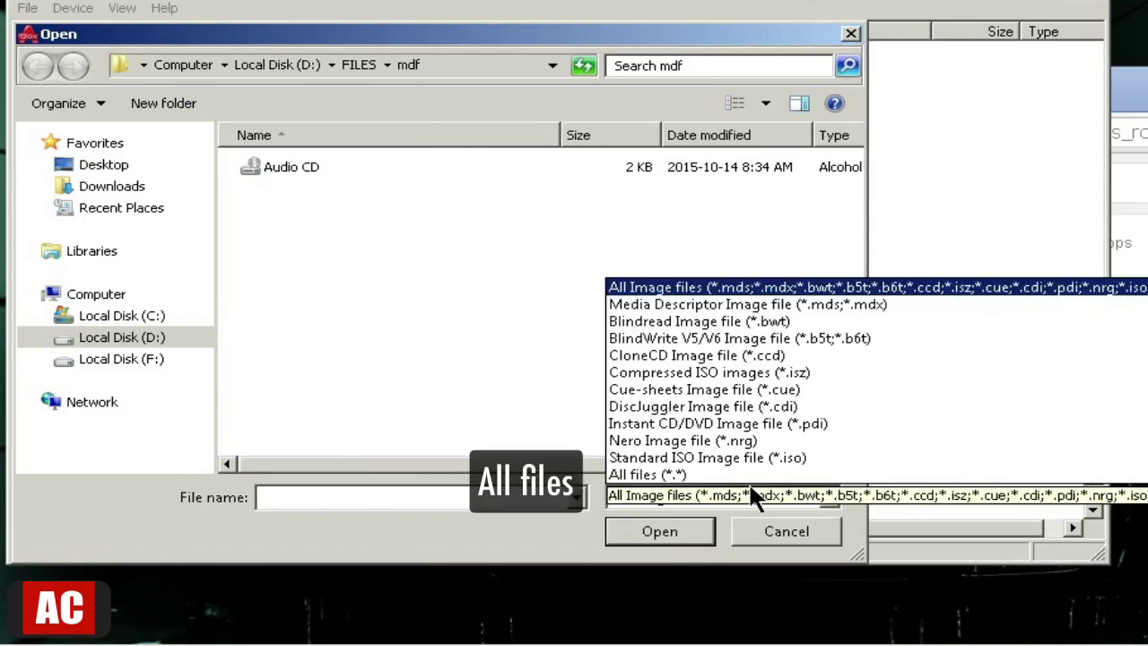
{"action": "left_click", "coordinate": [695, 474]}
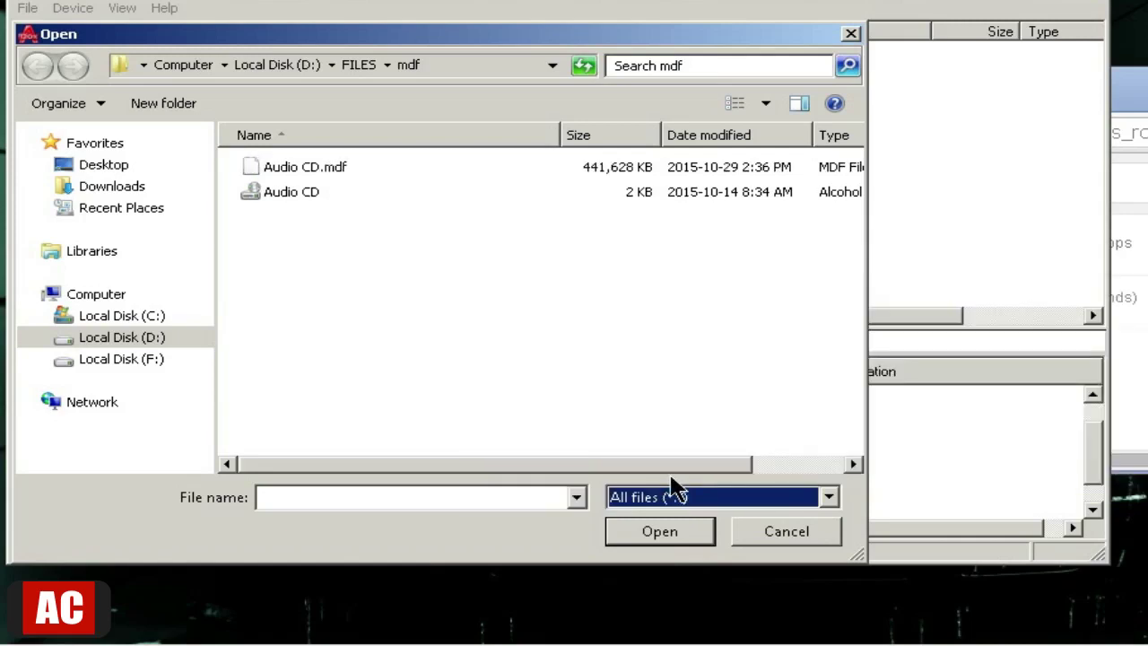
{"action": "left_click", "coordinate": [330, 171]}
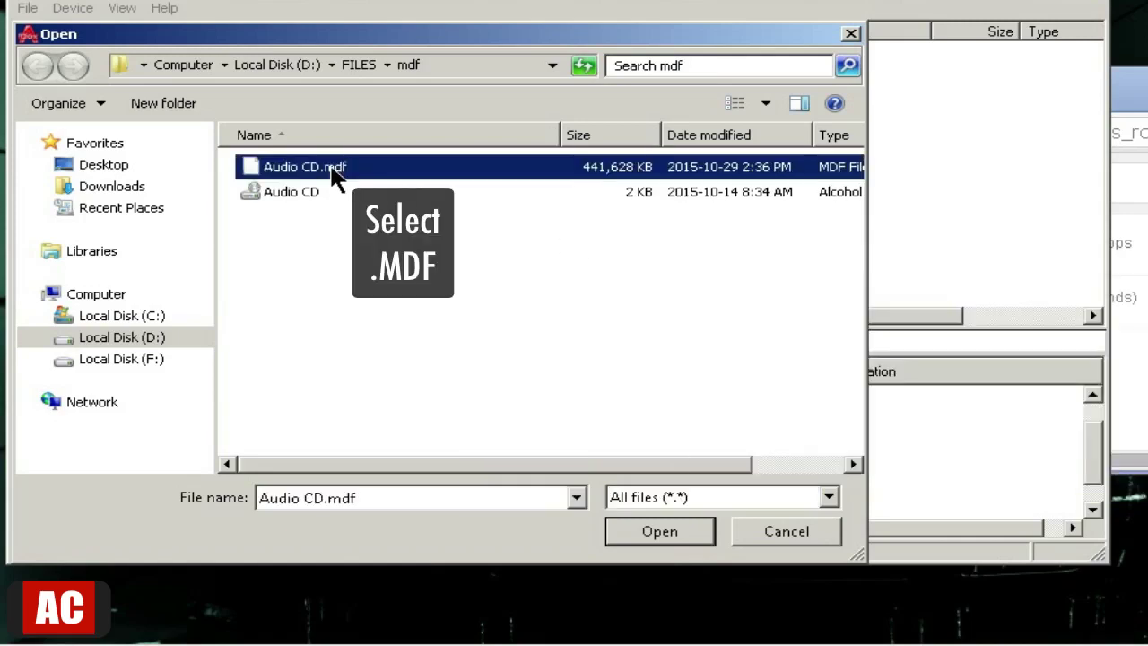
{"action": "left_click", "coordinate": [674, 533]}
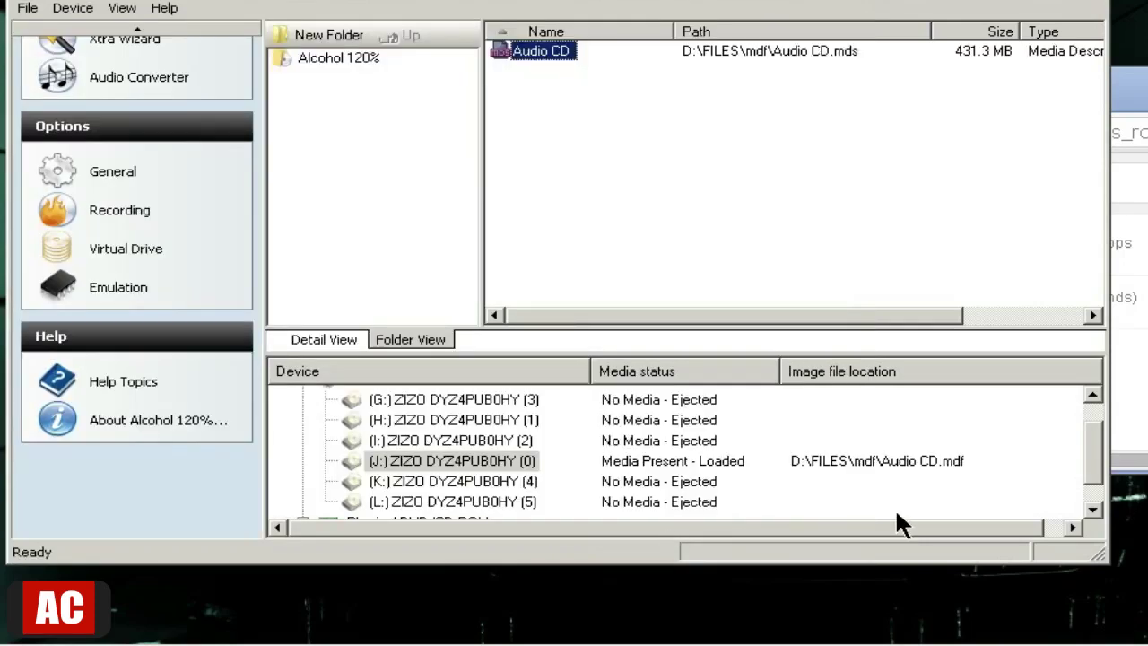
Mount the Audio CD.mds image from D:\FILES\mdf on drive J: in place of the MDF file
{"action": "right_click", "coordinate": [520, 467]}
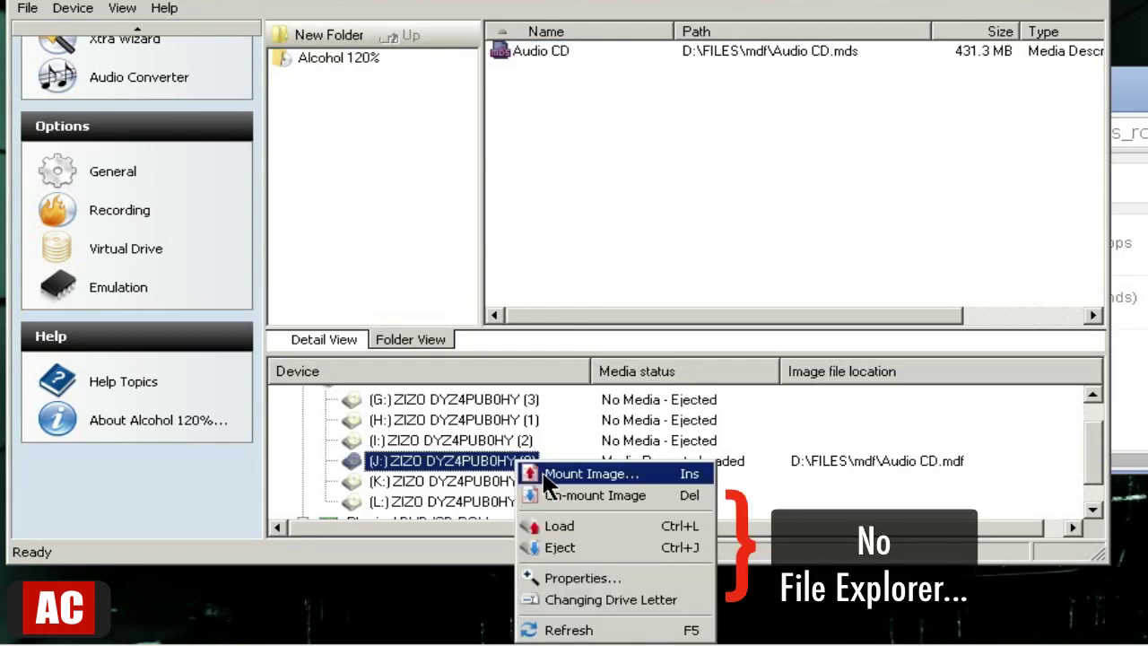
{"action": "left_click", "coordinate": [545, 476]}
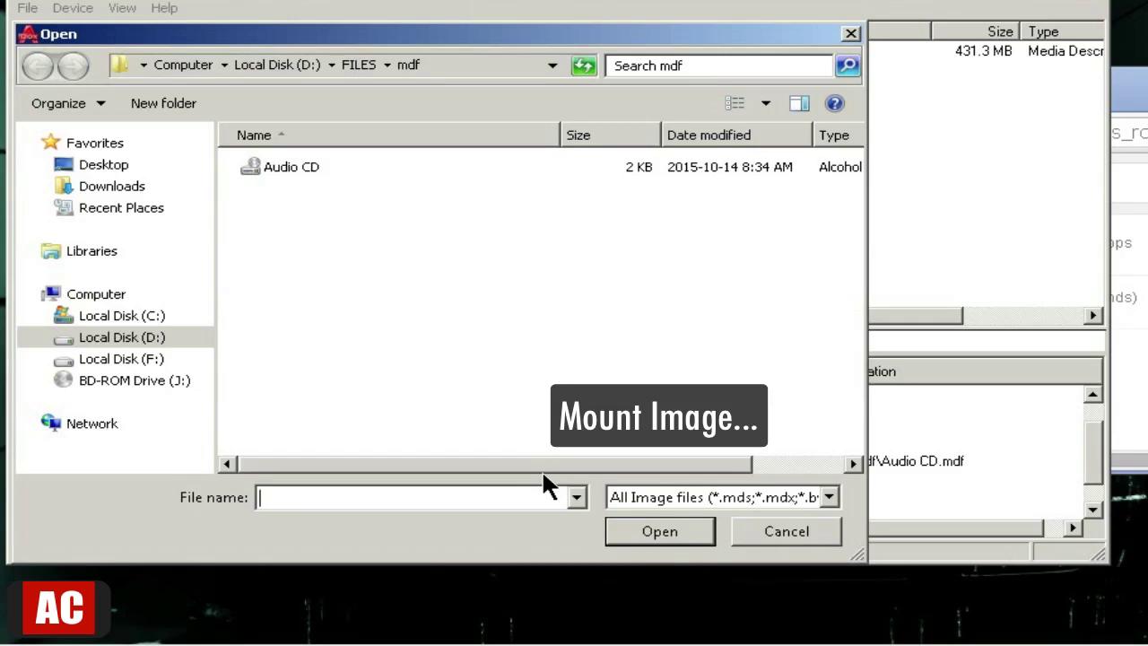
{"action": "left_click", "coordinate": [289, 170]}
{"action": "left_click", "coordinate": [664, 536]}
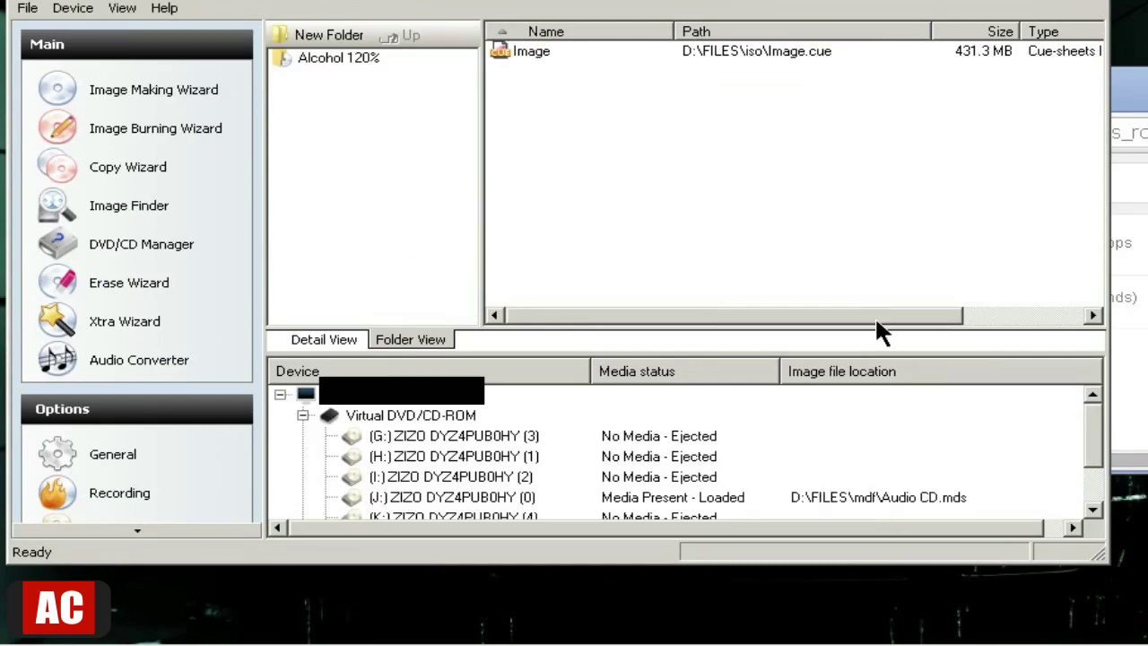
Open the contents of the mounted disc on drive J: in File Explorer
{"action": "left_click", "coordinate": [514, 500]}
{"action": "right_click", "coordinate": [514, 500]}
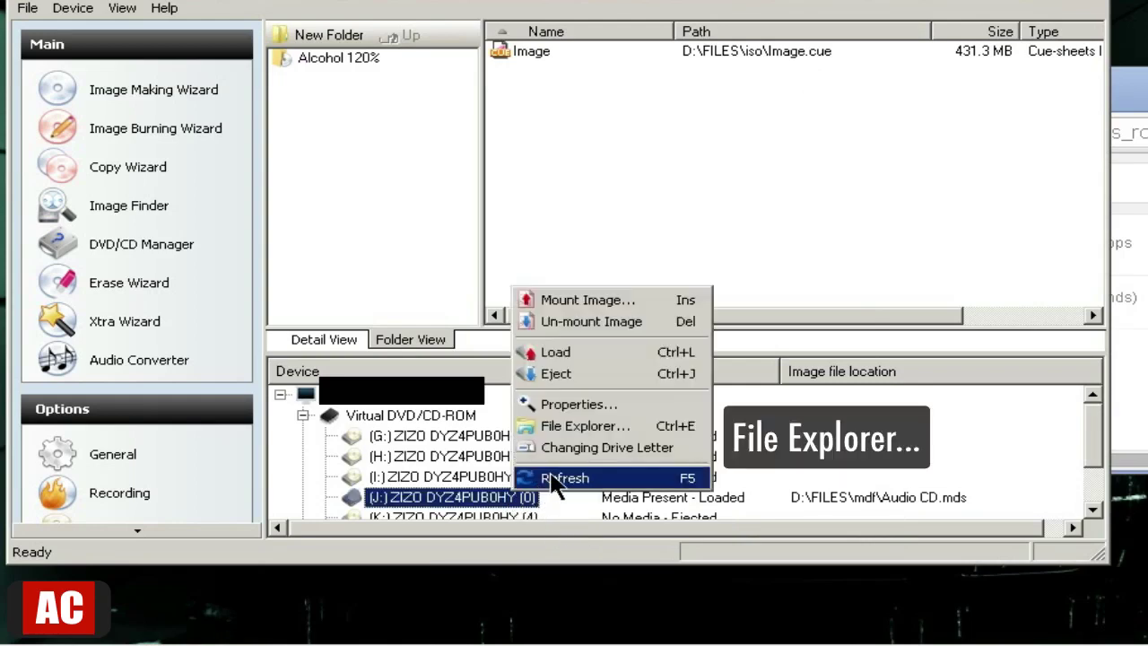
{"action": "left_click", "coordinate": [588, 437]}
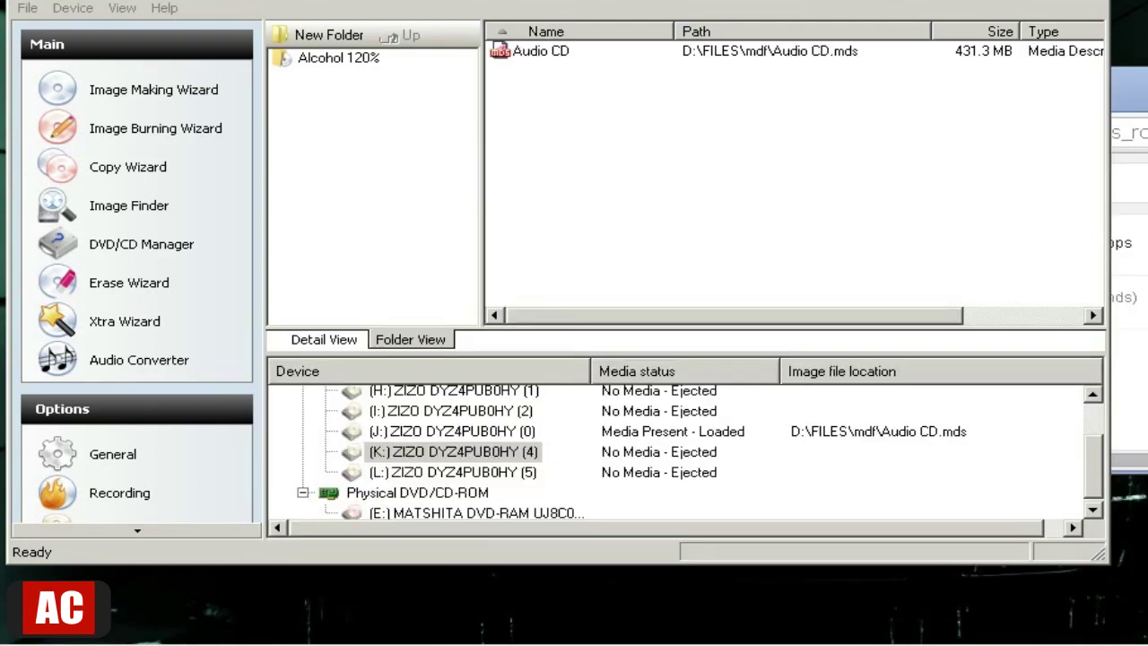
Unmount the image from drive J: and remove Audio CD from the image list
{"action": "right_click", "coordinate": [509, 432]}
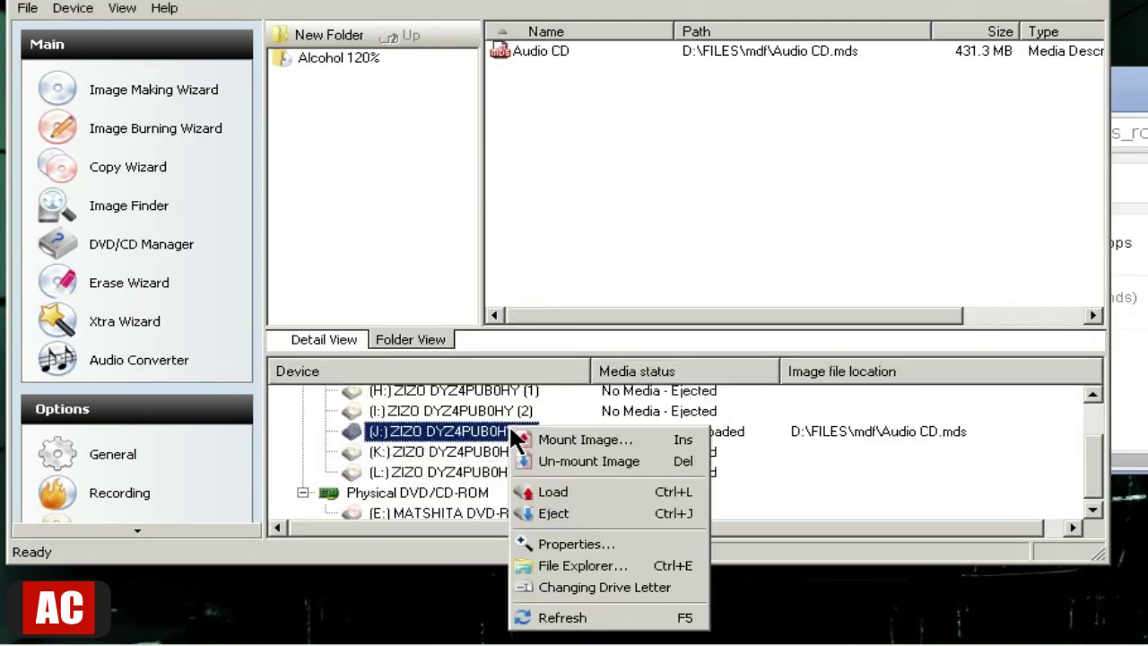
{"action": "left_click", "coordinate": [544, 463]}
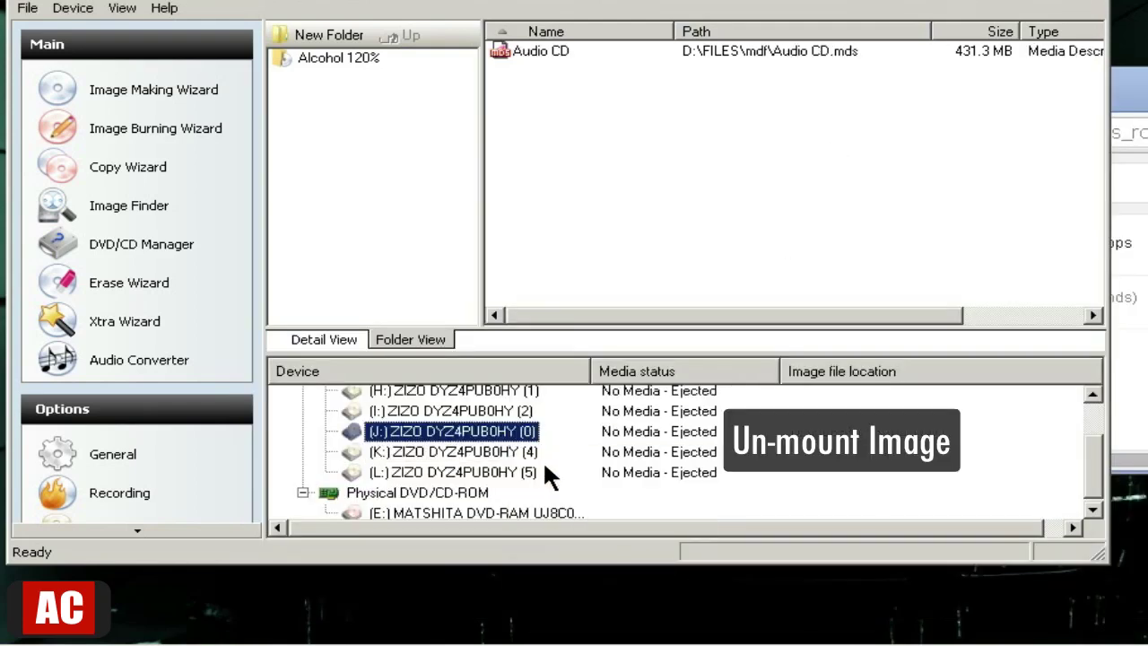
{"action": "right_click", "coordinate": [541, 56]}
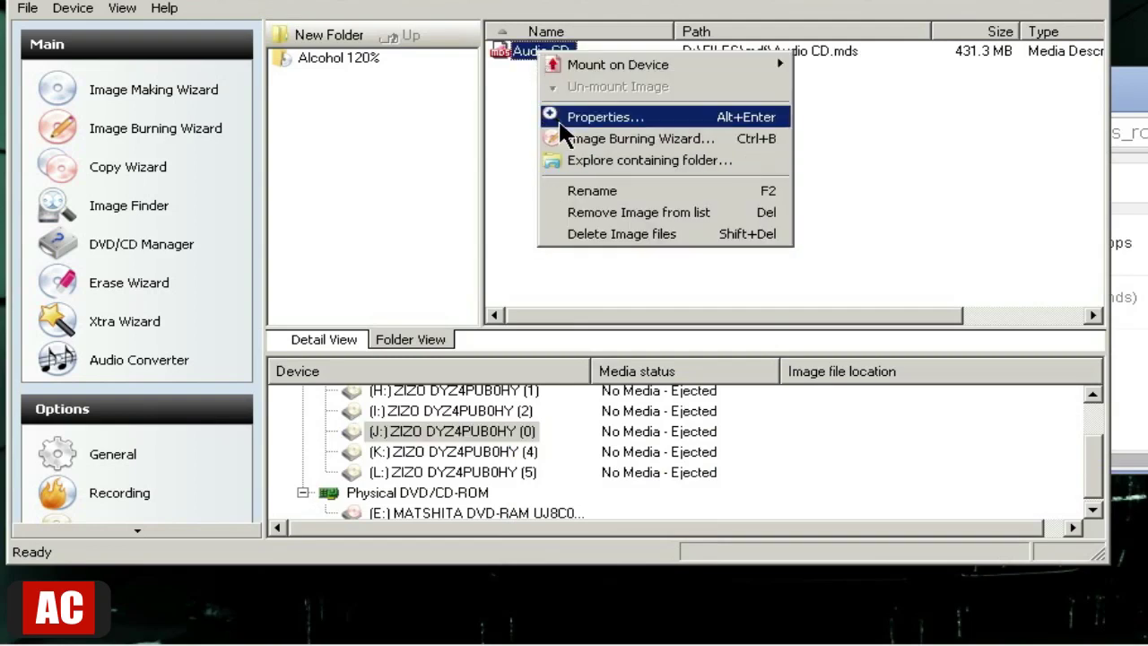
{"action": "left_click", "coordinate": [549, 213]}
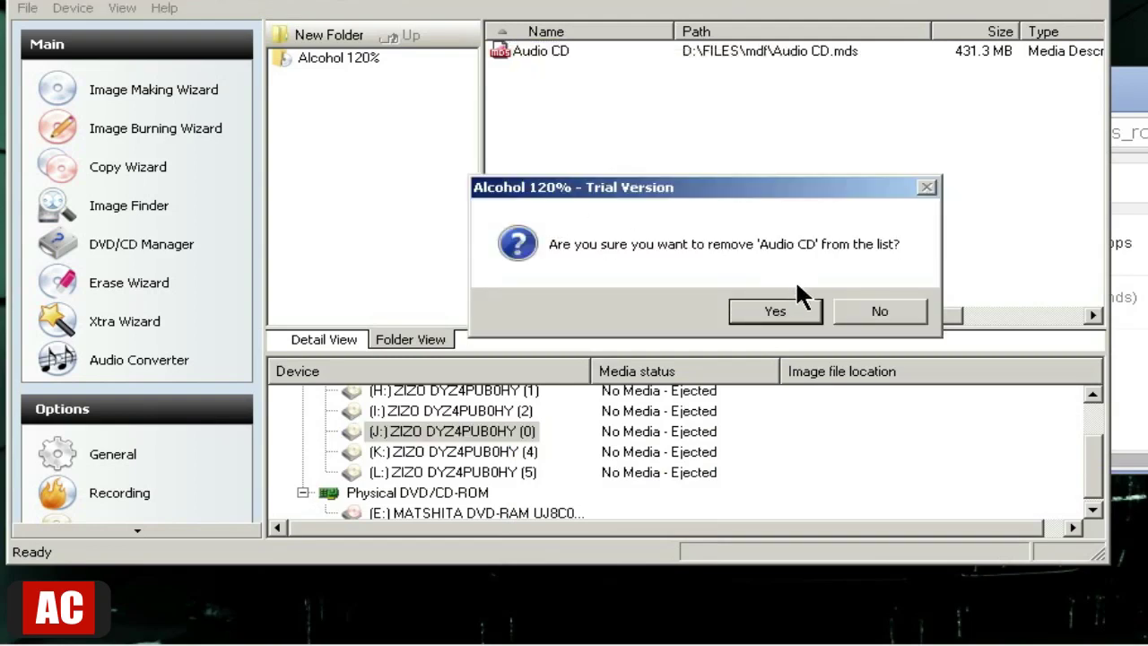
{"action": "left_click", "coordinate": [781, 307]}
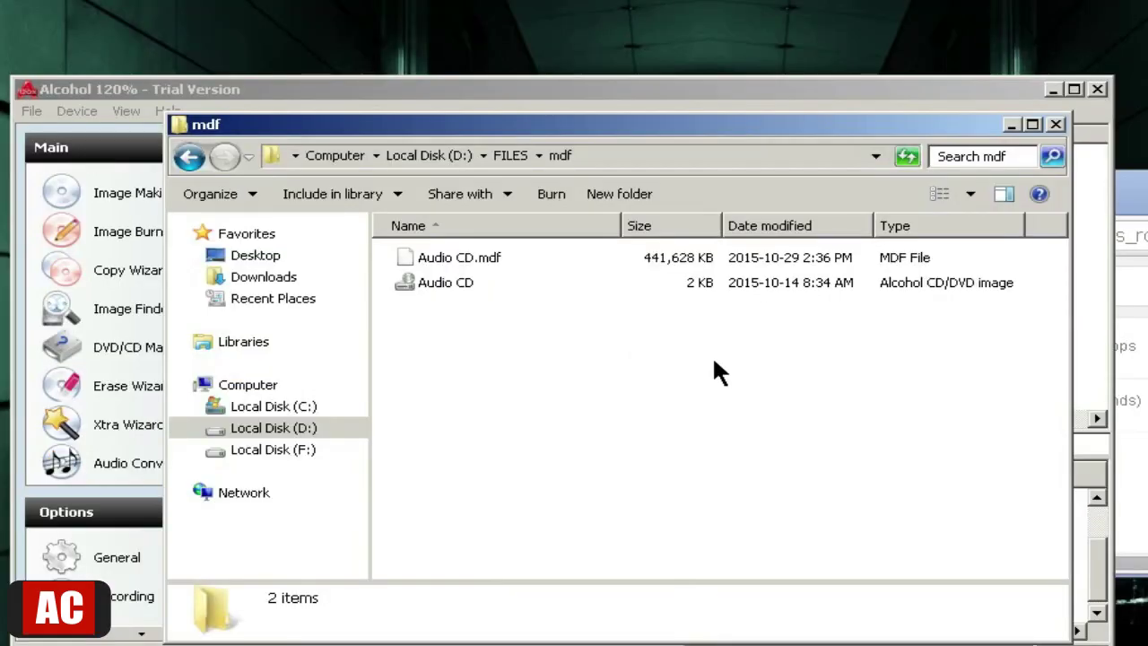
Move Audio CD.mdf out of the D:\FILES\mdf folder to the desktop, leaving the Audio CD descriptor file in place
{"action": "left_click", "coordinate": [459, 260]}
{"action": "left_click", "coordinate": [247, 194]}
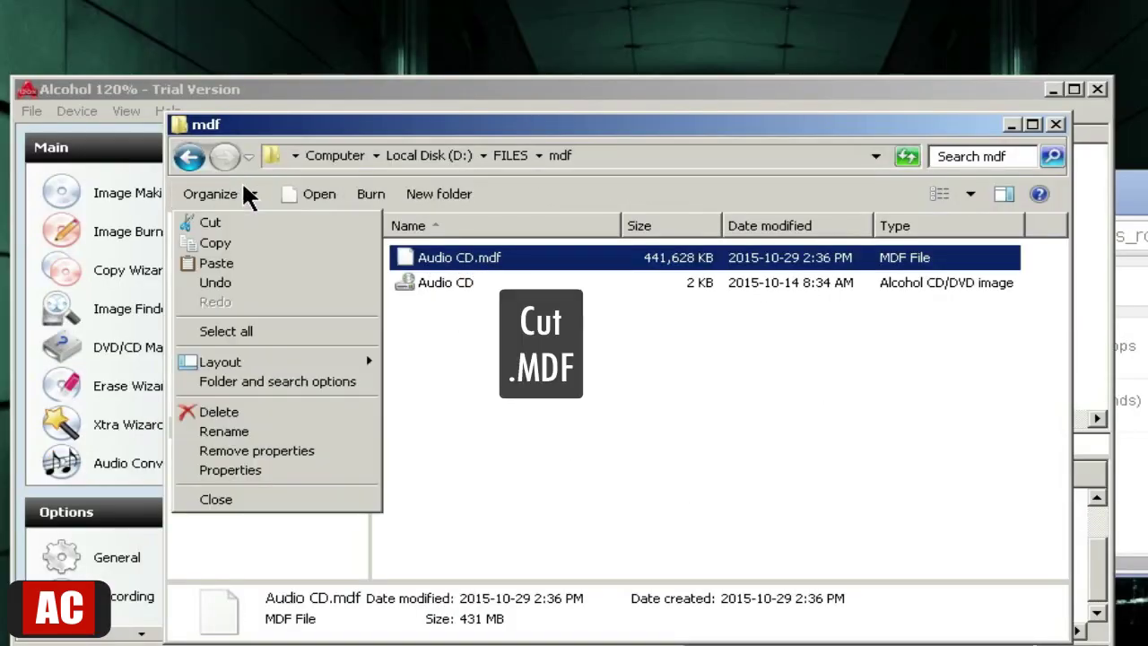
{"action": "left_click", "coordinate": [240, 224]}
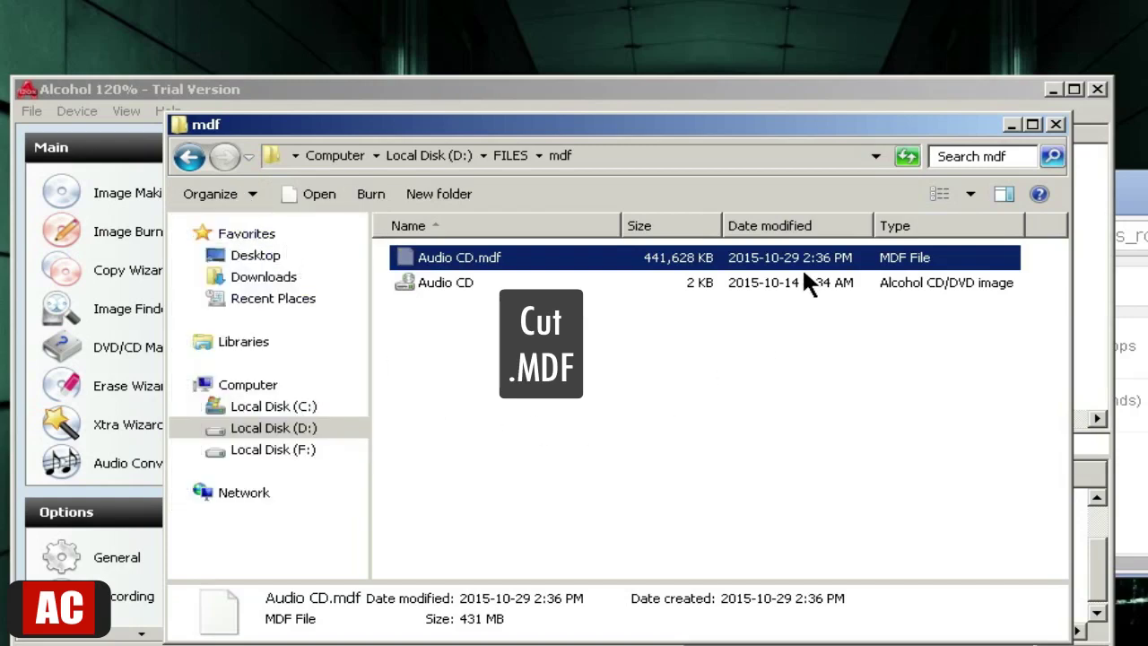
{"action": "left_click", "coordinate": [1129, 90]}
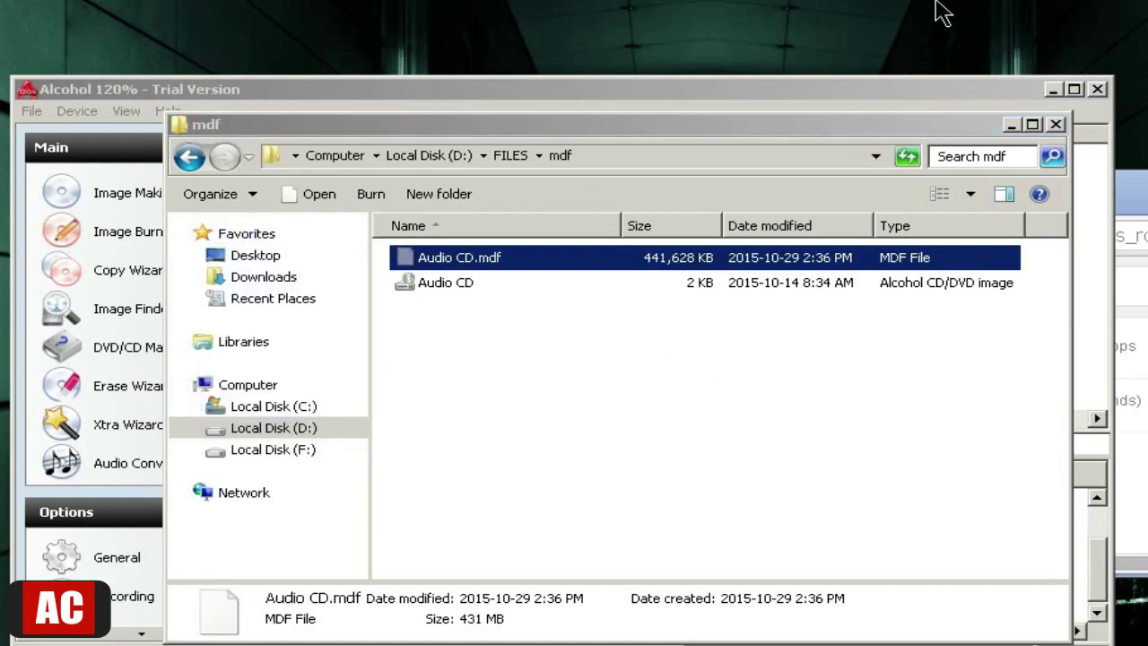
{"action": "right_click", "coordinate": [942, 13]}
{"action": "left_click", "coordinate": [968, 78]}
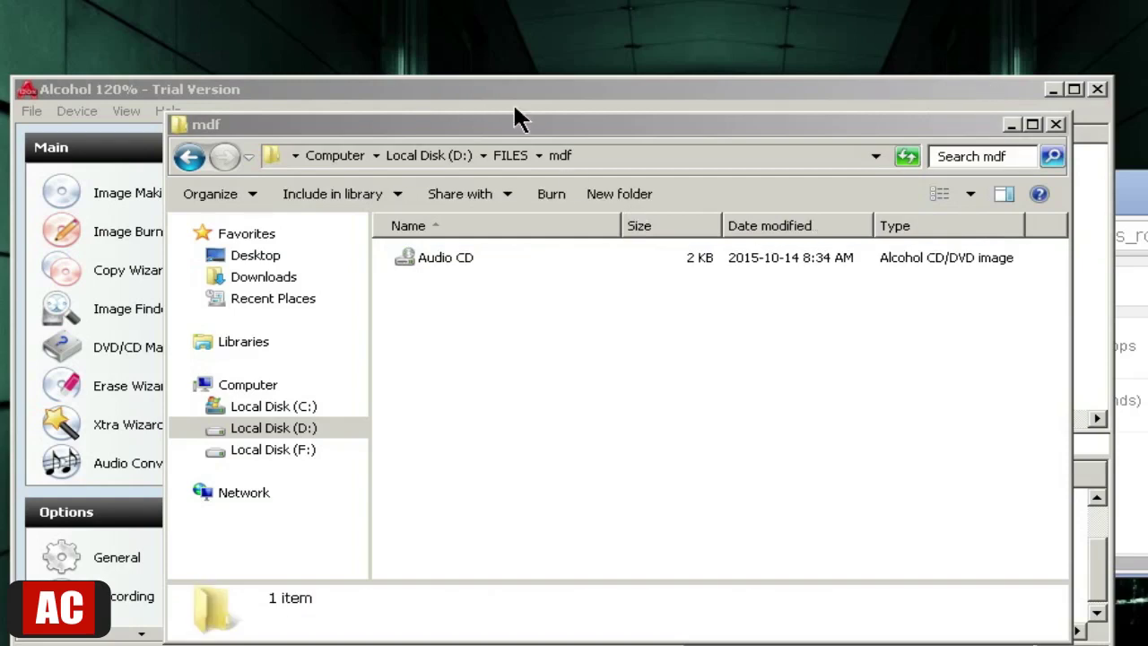
Return to Alcohol 120% and try to mount Audio CD.mds on drive J: without its MDF file in the folder
{"action": "left_click", "coordinate": [546, 94]}
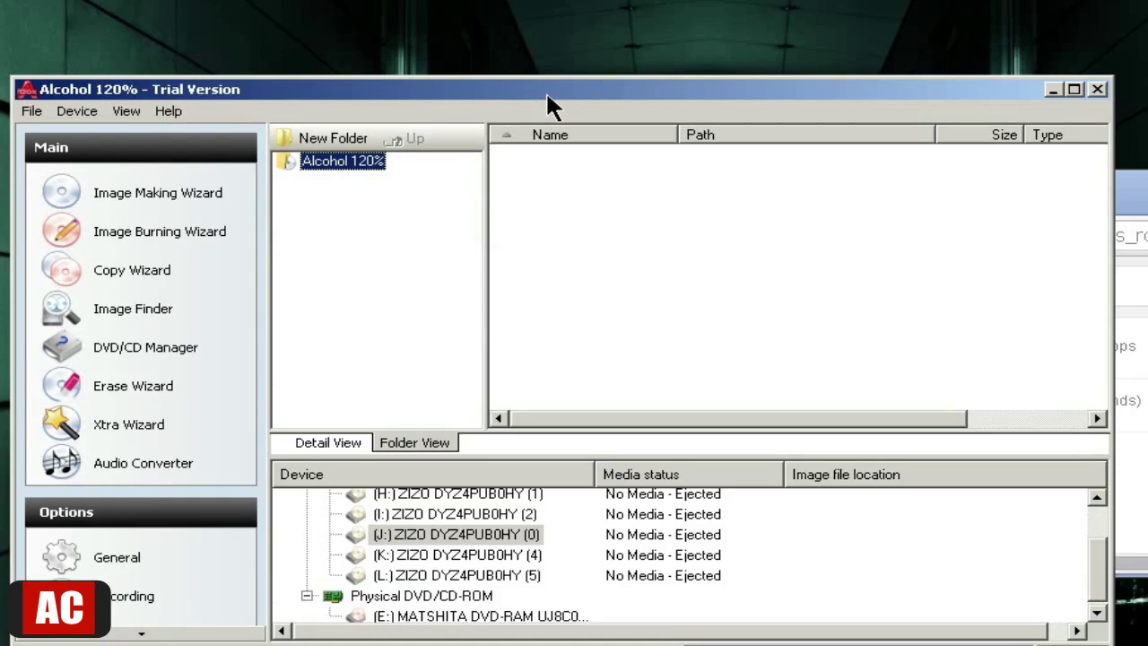
{"action": "right_click", "coordinate": [453, 536]}
{"action": "left_click", "coordinate": [475, 547]}
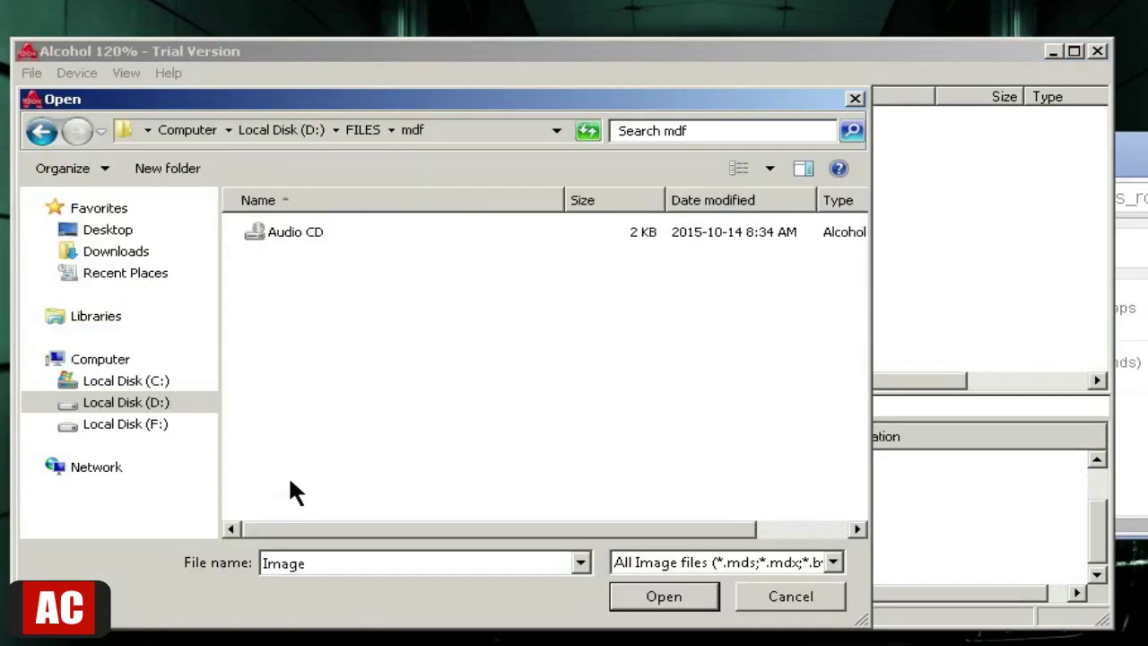
{"action": "left_click", "coordinate": [303, 238]}
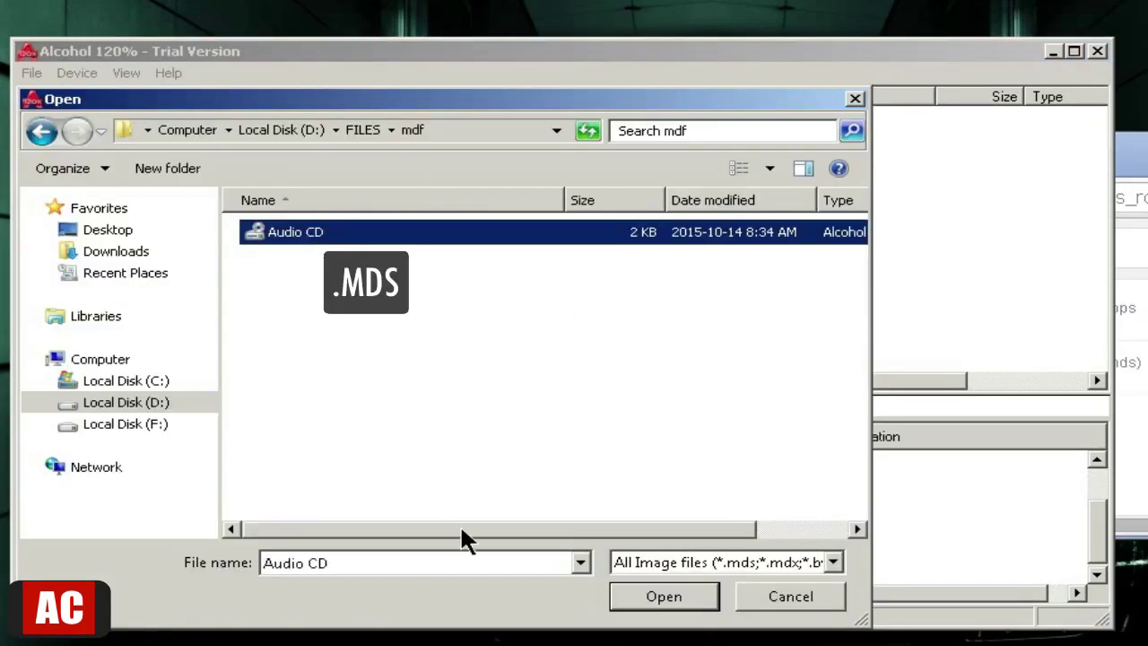
{"action": "left_click", "coordinate": [633, 605]}
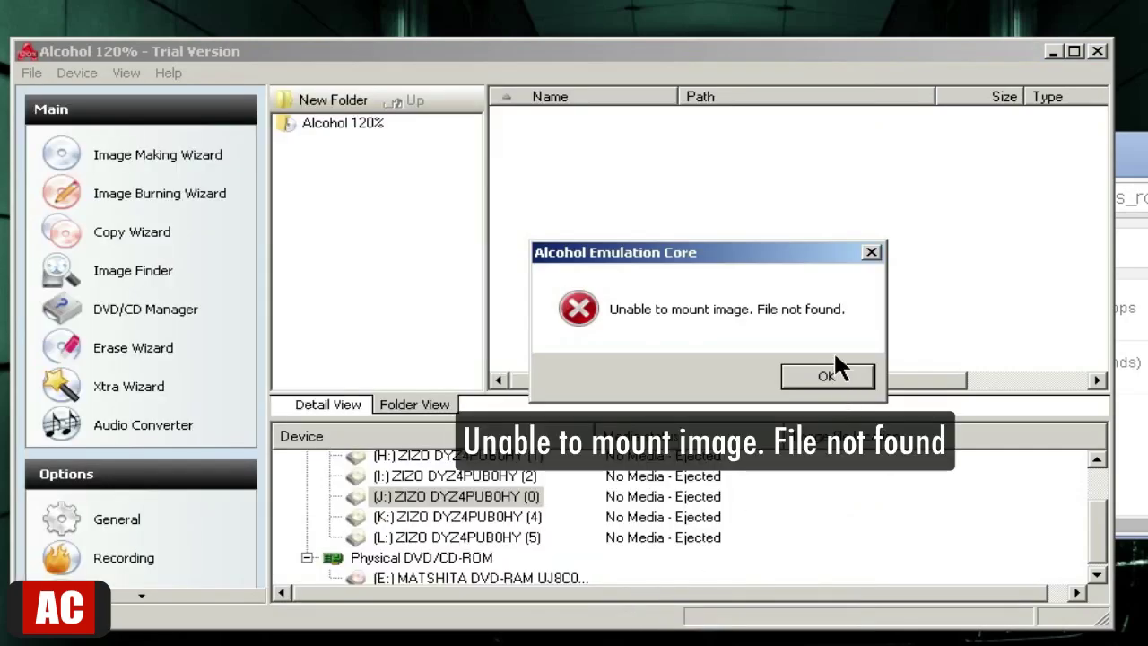